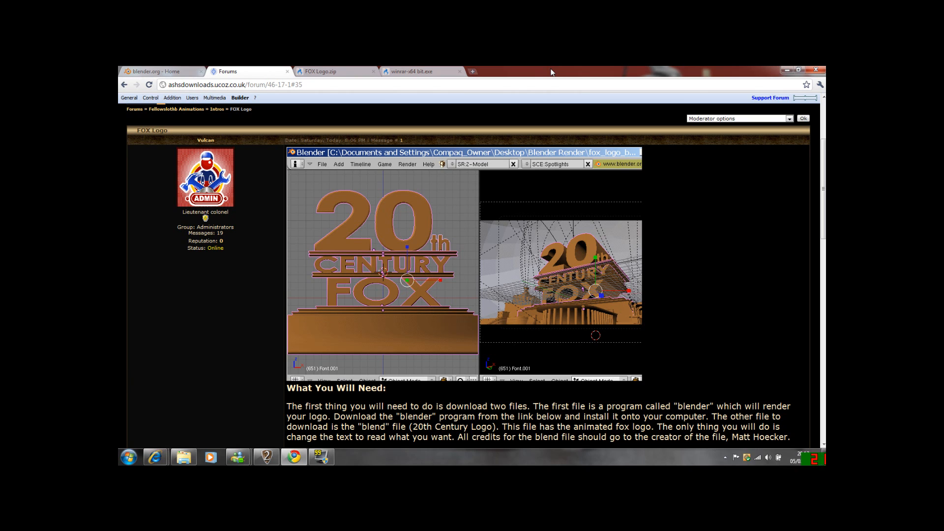
- Switch from the FOX Logo forum guide to the blender.org home page
left_click(155, 73)
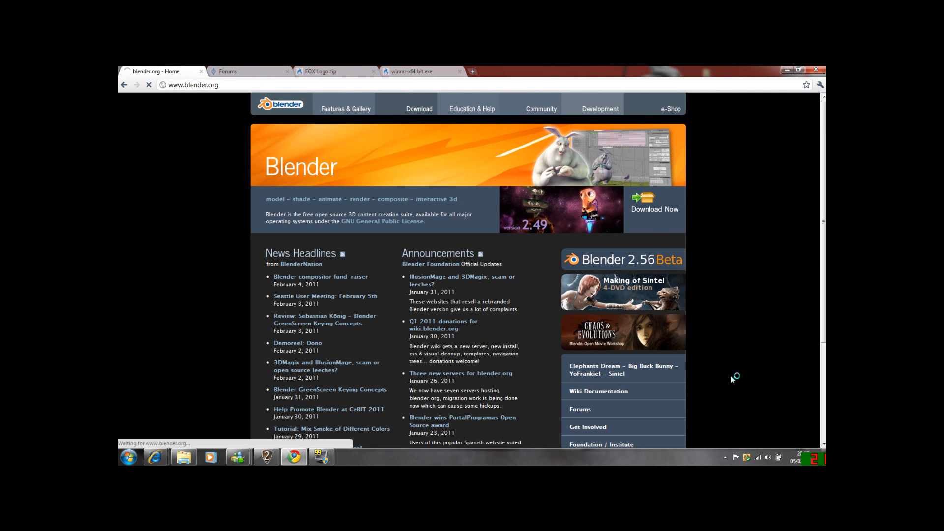
scroll(594, 266, "down", 1)
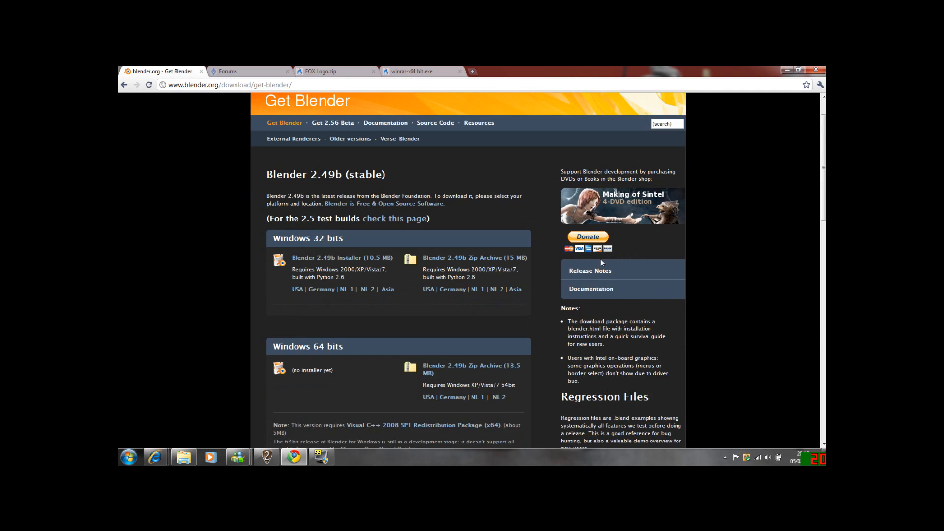
scroll(595, 266, "down", 1)
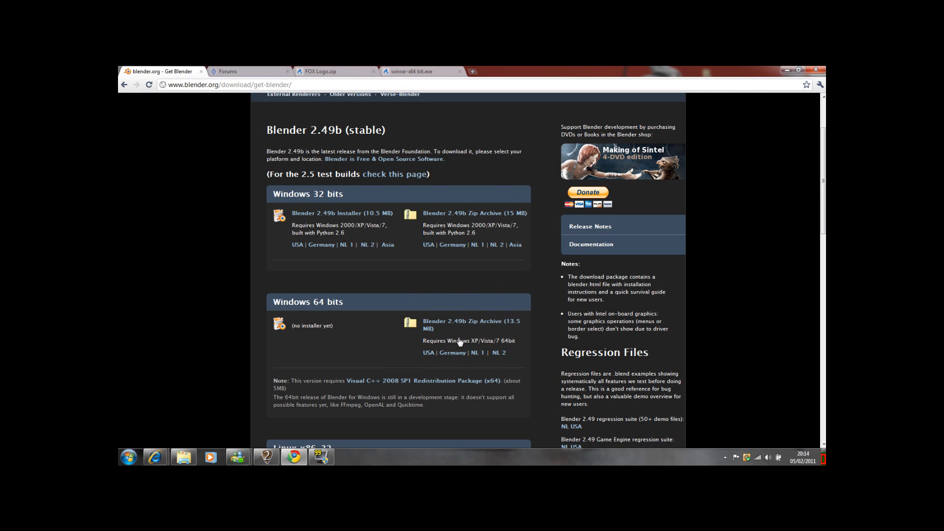
scroll(457, 342, "down", 4)
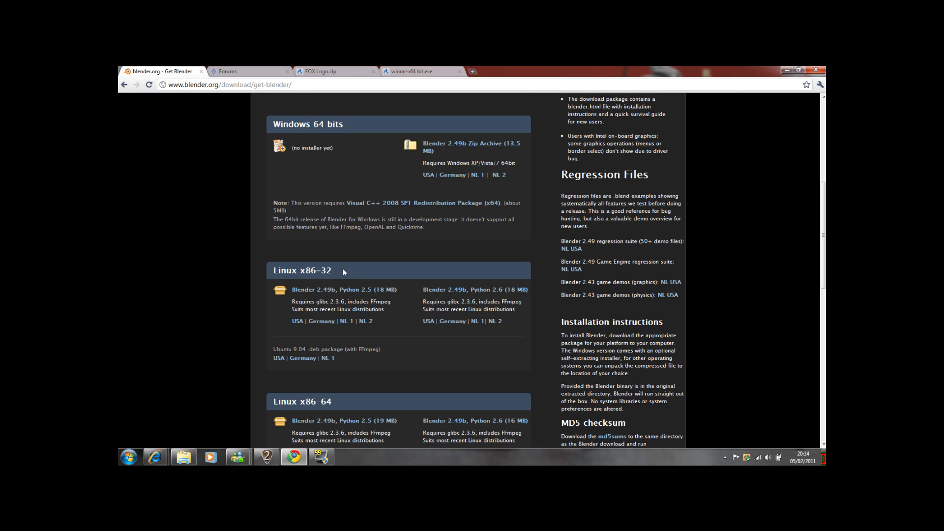
scroll(342, 266, "down", 1)
scroll(357, 266, "down", 1)
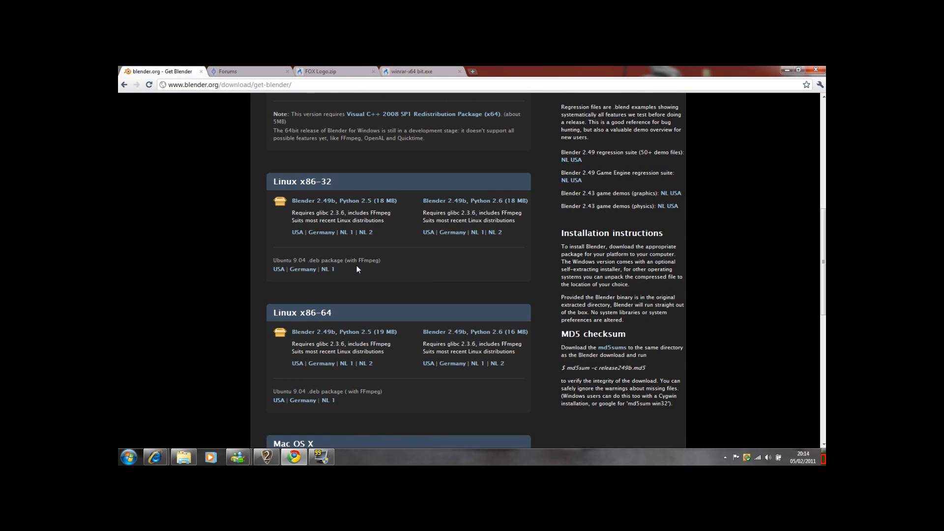
scroll(356, 266, "down", 2)
scroll(357, 266, "down", 2)
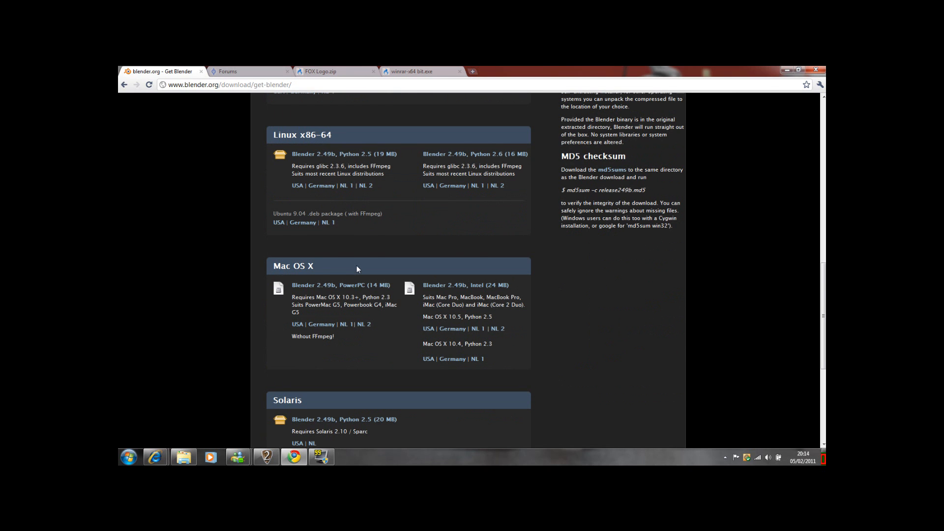
scroll(356, 266, "down", 1)
scroll(357, 265, "down", 1)
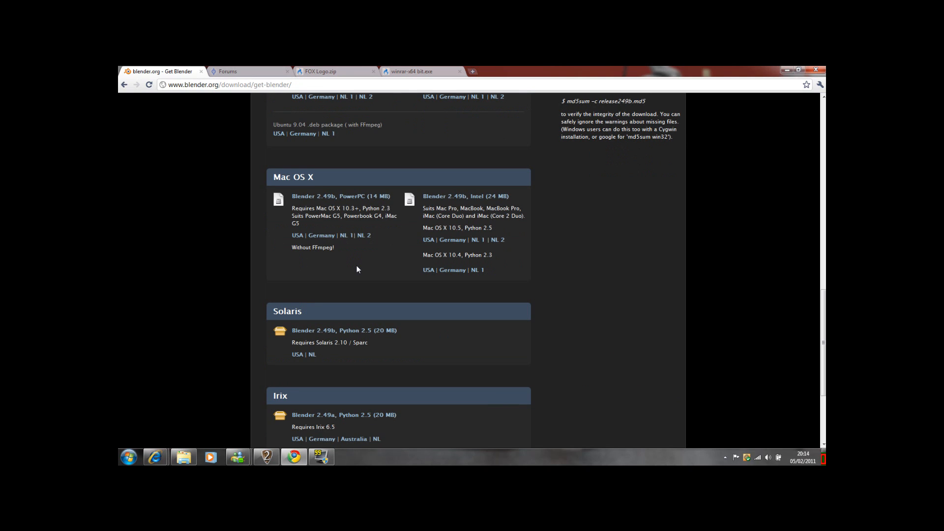
scroll(356, 266, "down", 2)
scroll(356, 265, "down", 1)
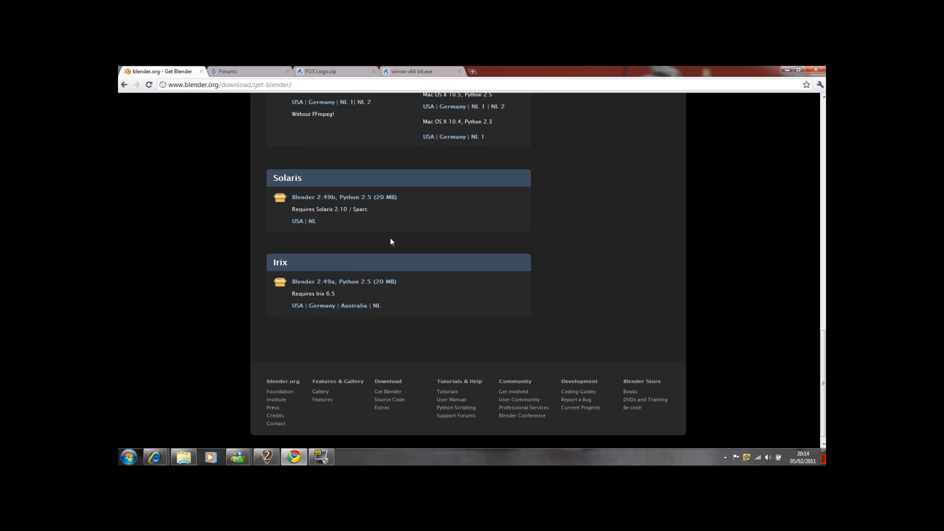
scroll(387, 223, "down", 1)
scroll(388, 225, "up", 5)
scroll(388, 226, "up", 5)
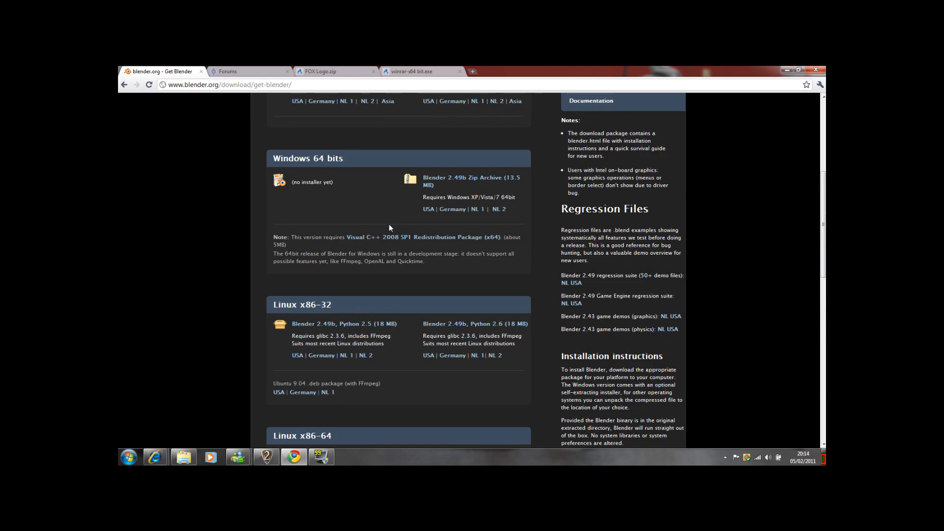
scroll(388, 225, "up", 5)
- Start the Blender 2.49b 32-bit Windows installer download and discard Chrome's warning
left_click(314, 293)
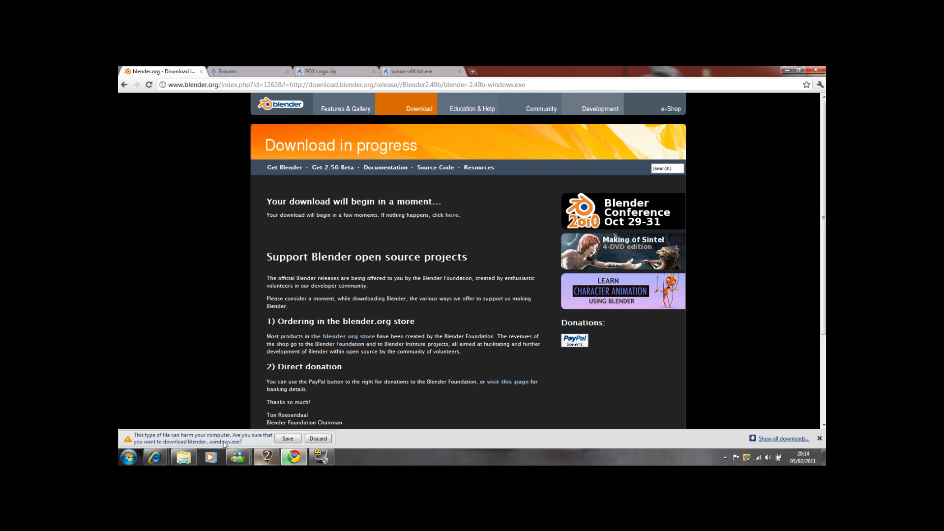
left_click(318, 438)
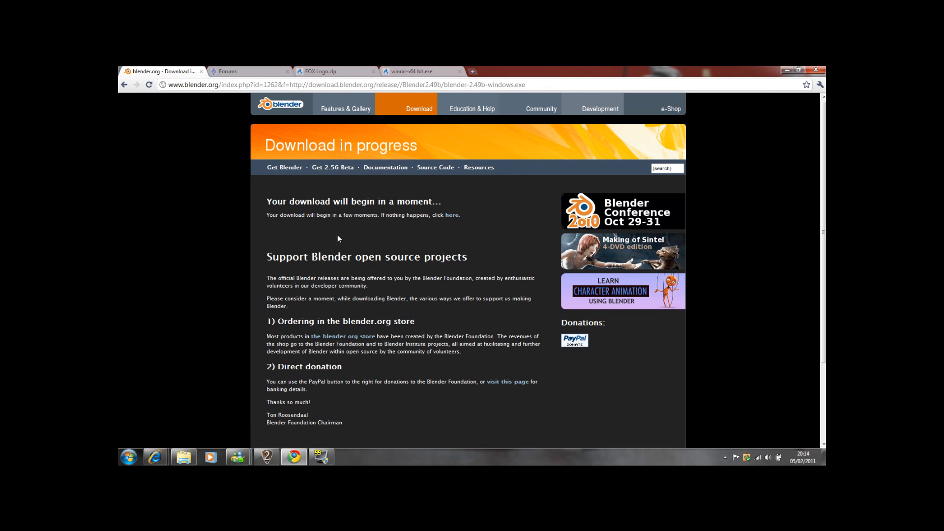
scroll(399, 272, "down", 3)
scroll(383, 246, "up", 3)
- Close blender.org and bring up the MediaFire pages for FOX Logo.zip and winrar-x64
left_click(201, 72)
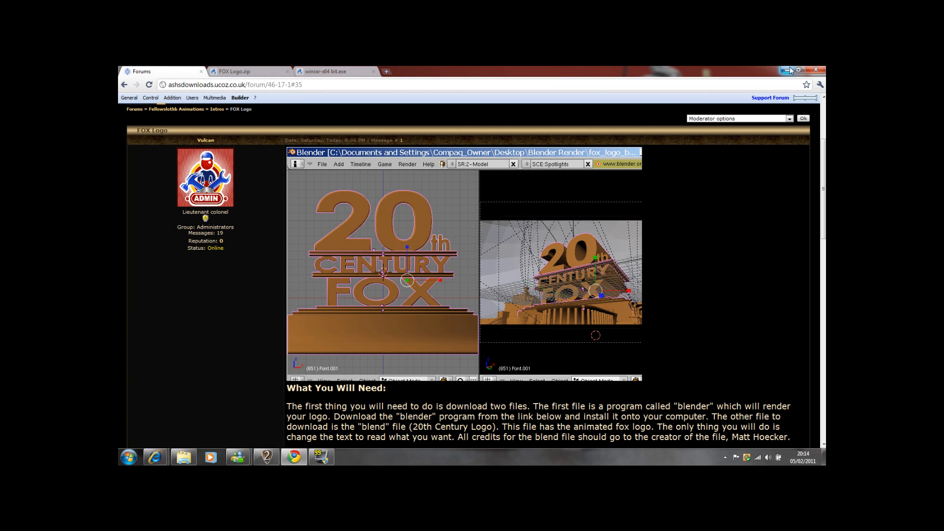
scroll(472, 241, "down", 4)
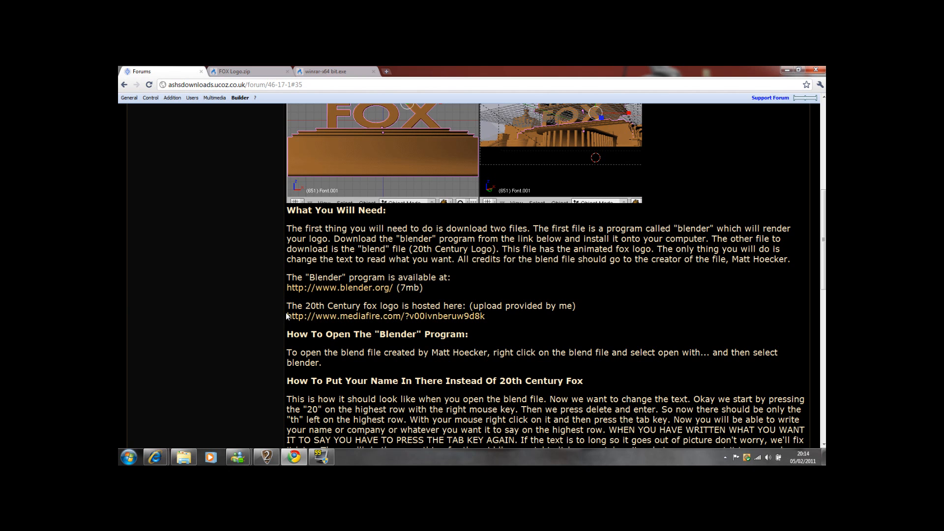
scroll(301, 299, "down", 2)
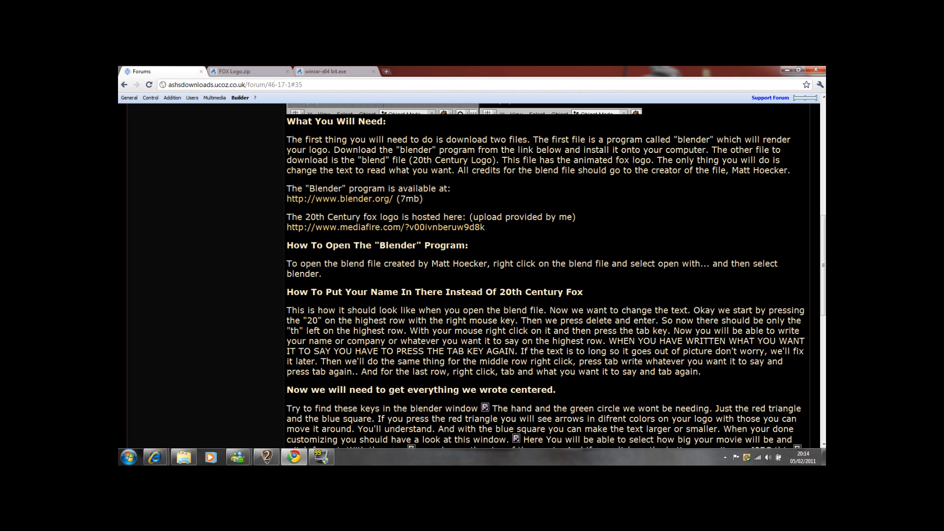
mouse_move(288, 217)
left_mouse_down()
mouse_move(287, 111)
mouse_move(485, 227)
left_mouse_up()
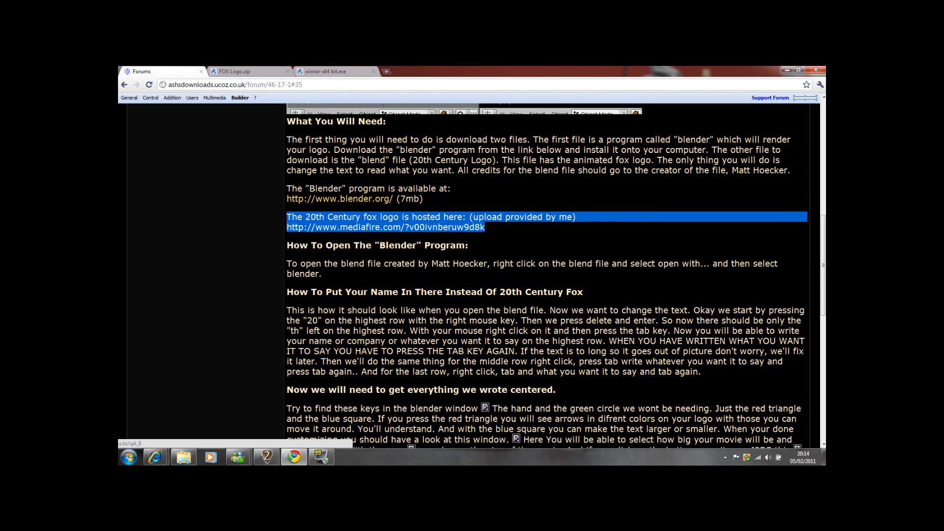
left_click(543, 237)
scroll(543, 236, "up", 2)
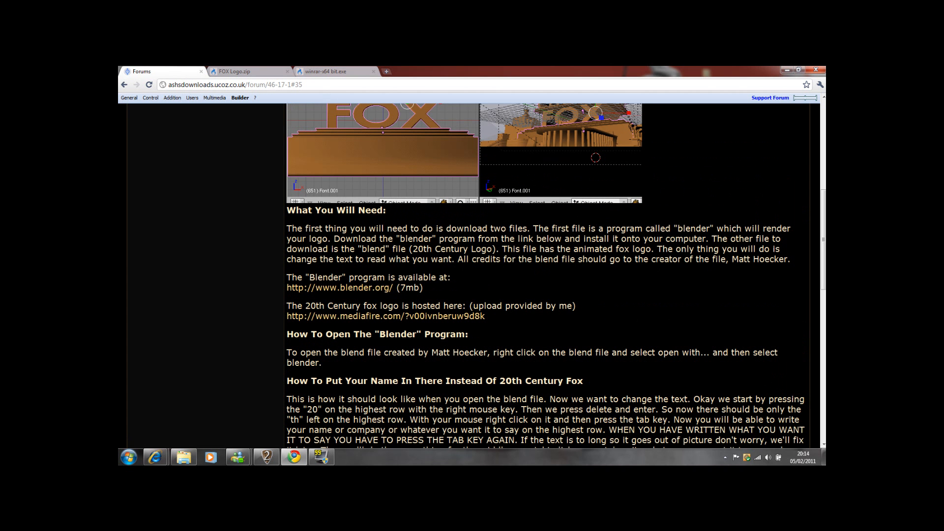
left_click(240, 72)
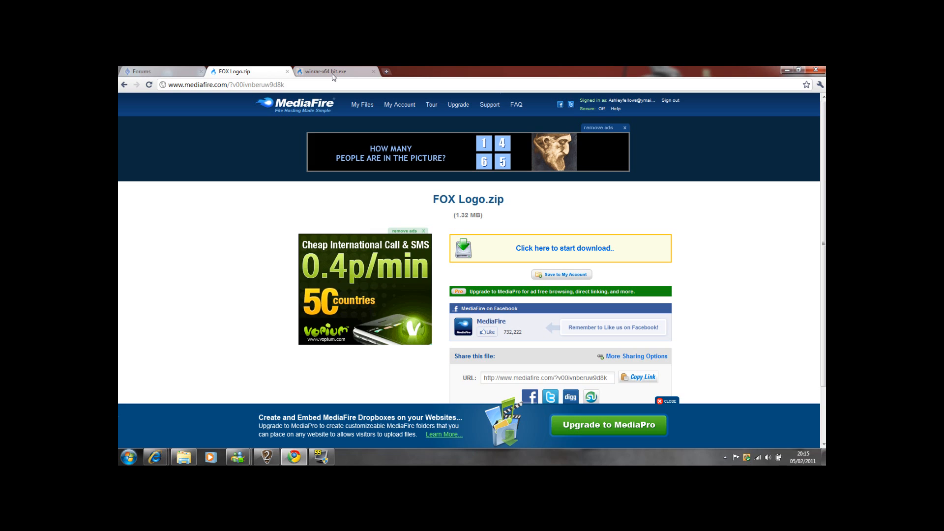
left_click(334, 72)
- Start the winrar-x64 bit.exe download on MediaFire and discard its warning
left_click(237, 72)
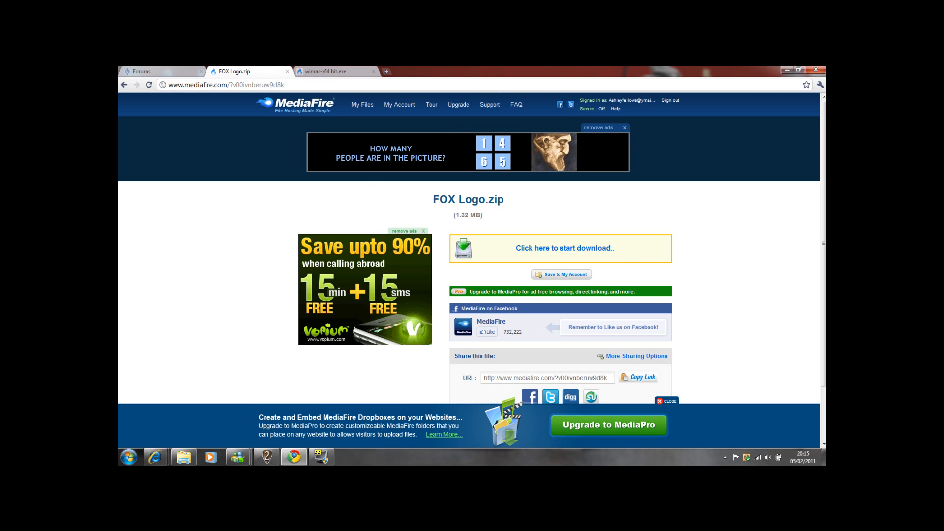
left_click(331, 71)
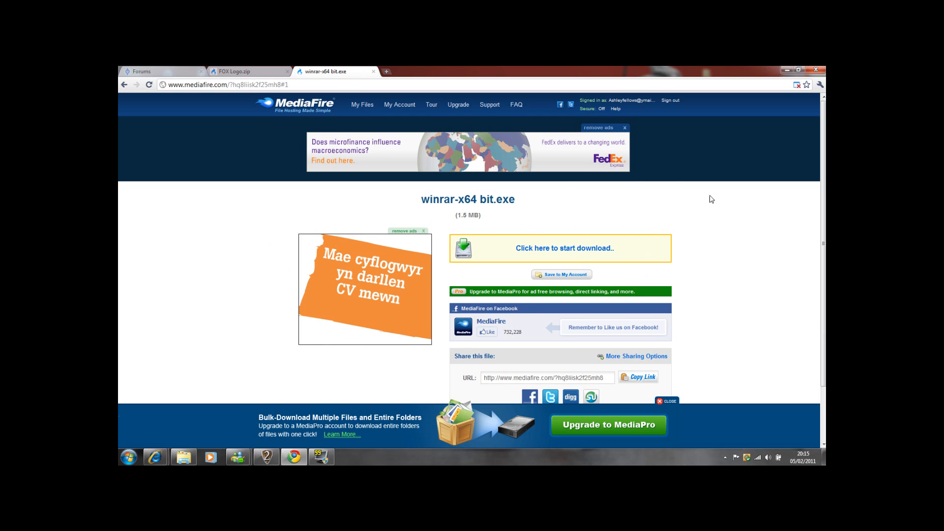
left_click(577, 255)
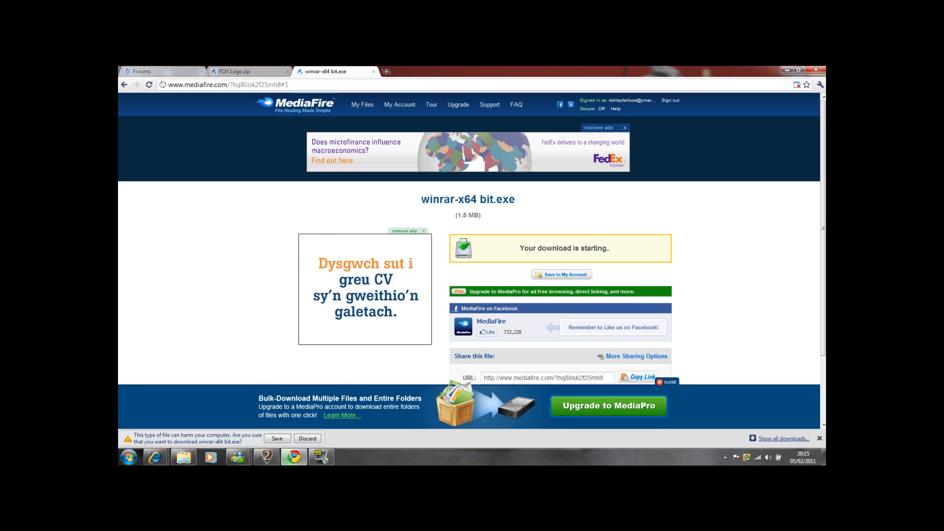
left_click(307, 439)
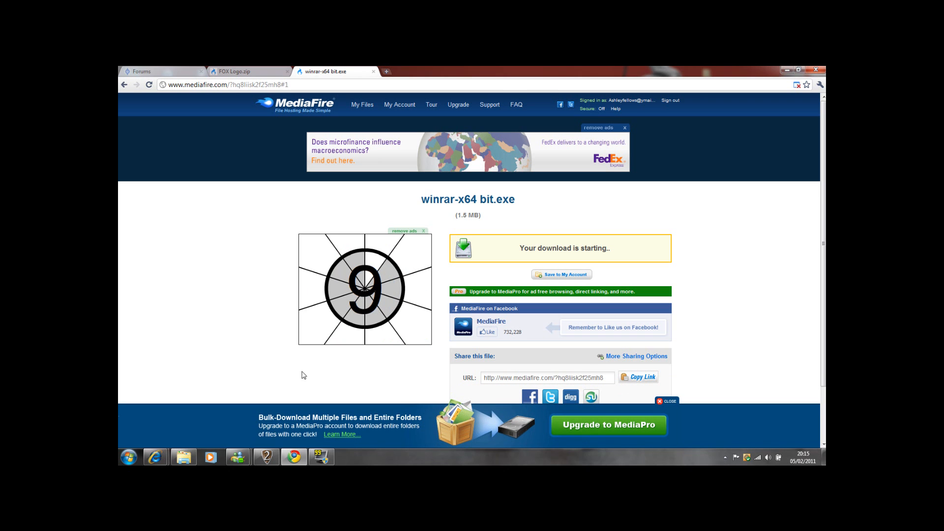
- Return to the forum guide and minimise Chrome to show the desktop
left_click(162, 70)
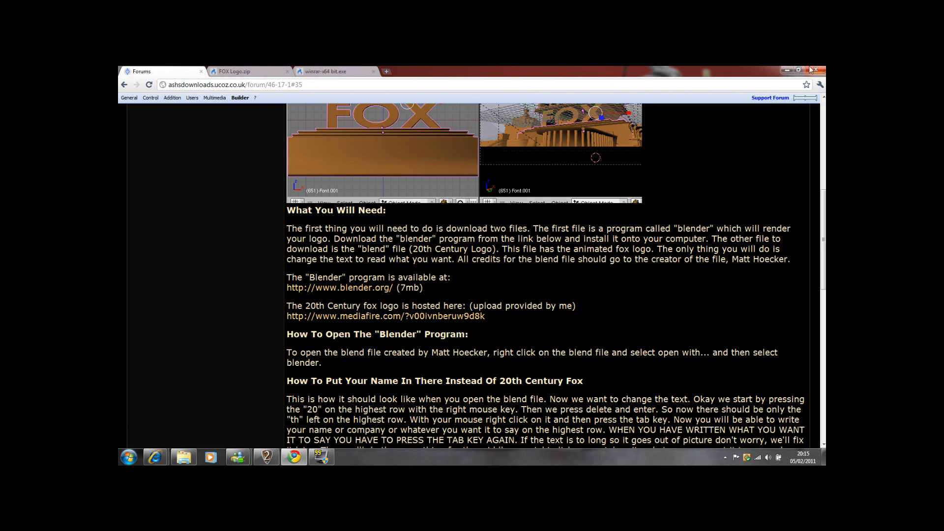
left_click(788, 70)
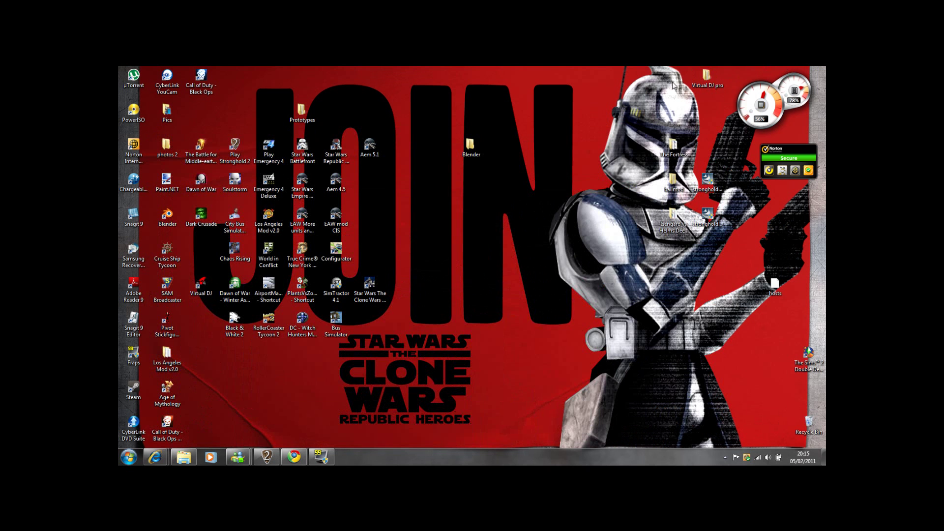
- Browse to Blender > New folder (2), launch the winrar-x64 installer and cancel it
double_click(471, 145)
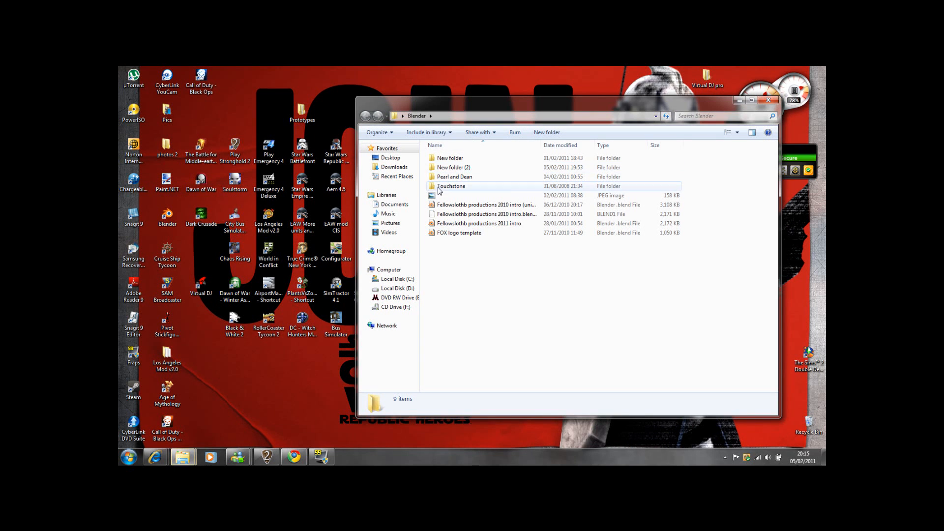
mouse_move(453, 167)
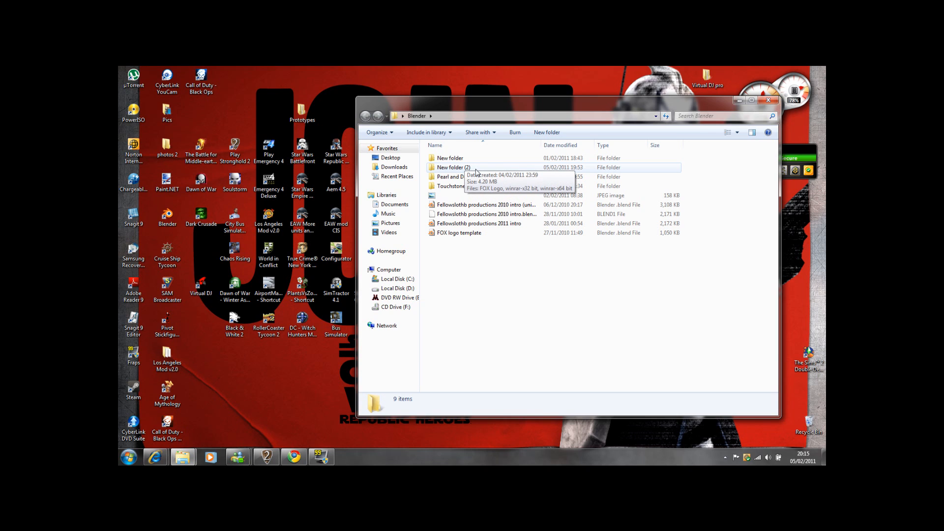
double_click(477, 171)
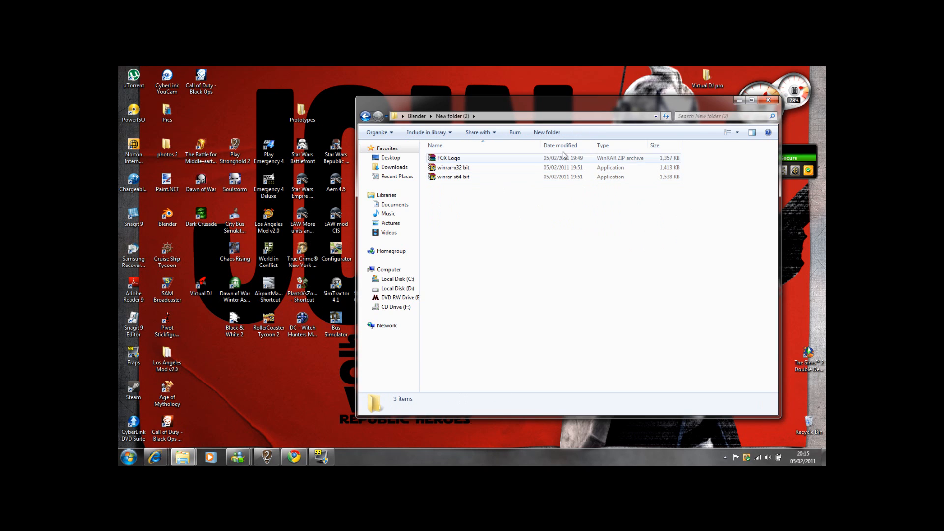
left_click(478, 177)
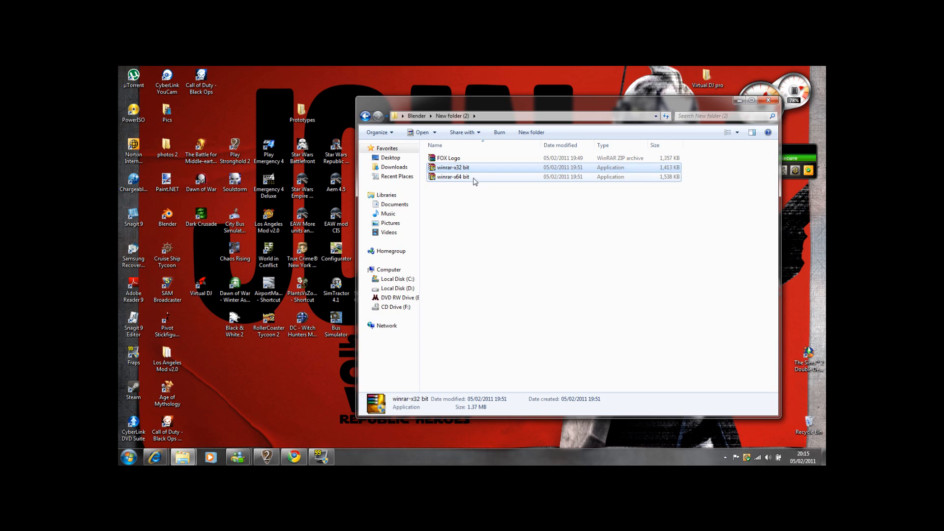
left_click(476, 170)
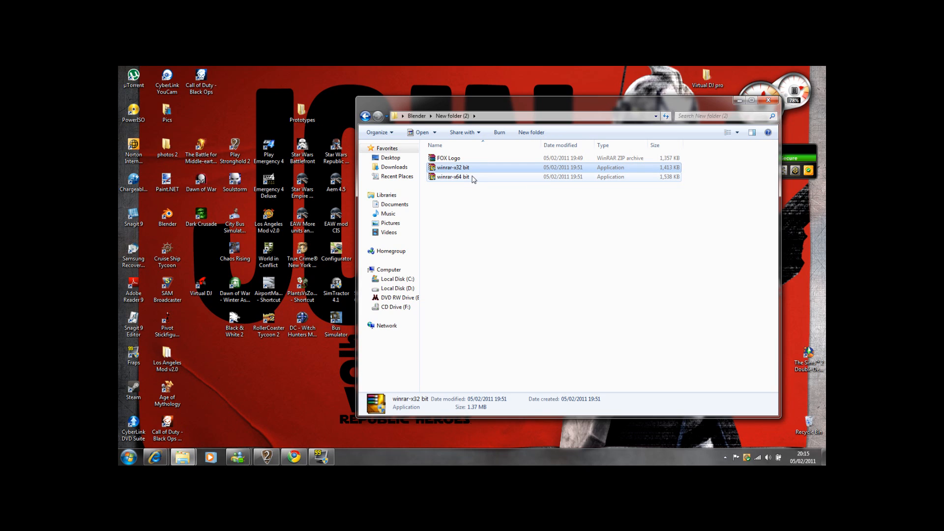
mouse_move(453, 177)
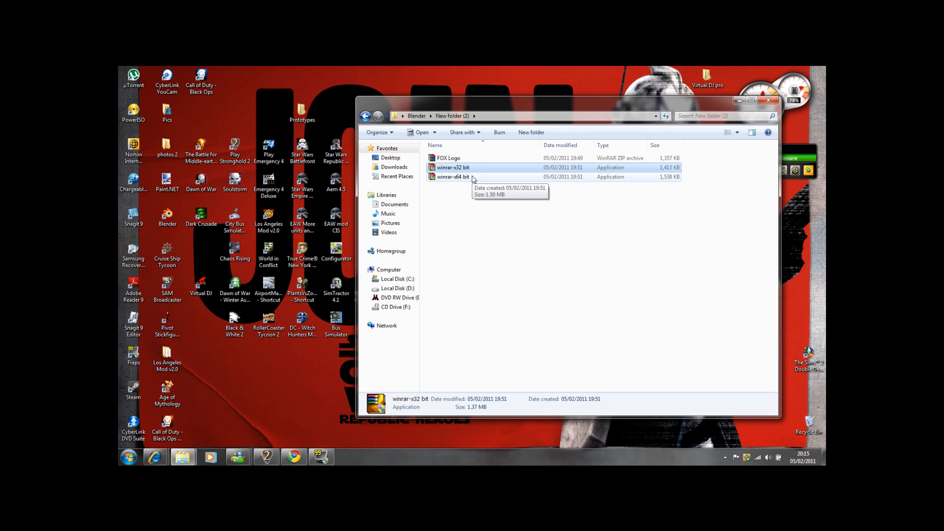
double_click(473, 179)
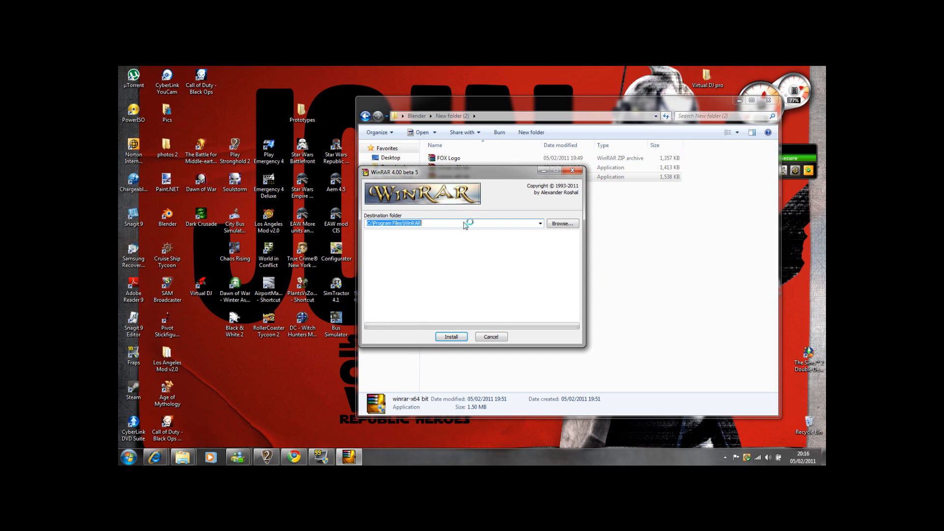
left_click(489, 338)
- Inspect the FOX Logo archive, then play the 20th Century Fox sound-effect MP3
left_click(448, 158)
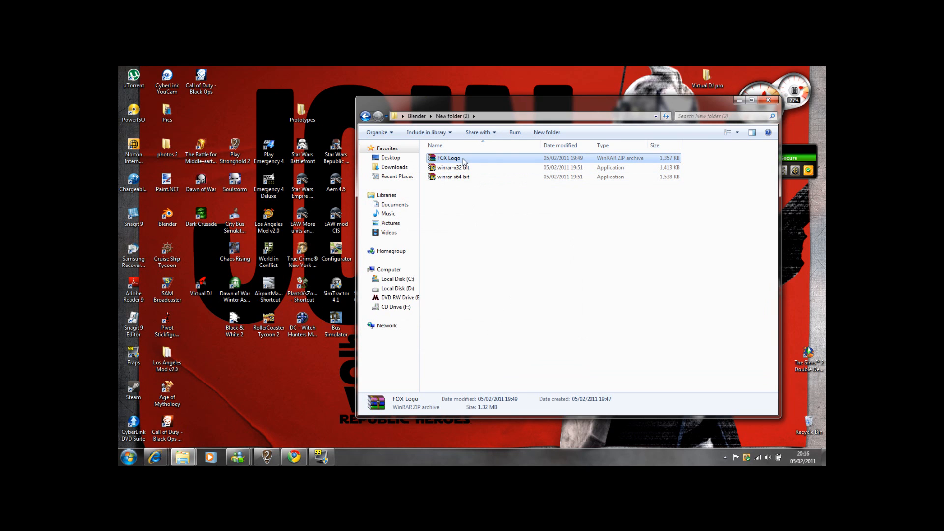
double_click(464, 161)
right_click(535, 161)
left_click(487, 179)
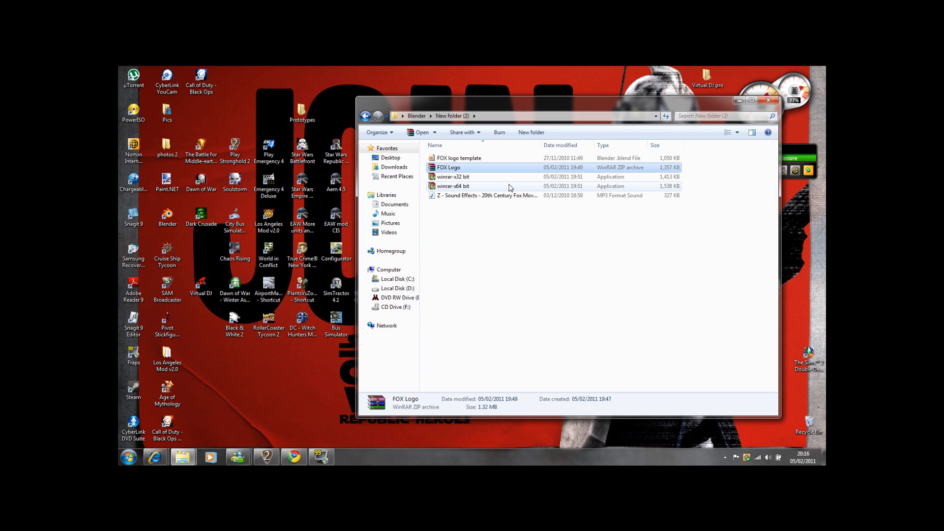
left_click(478, 198)
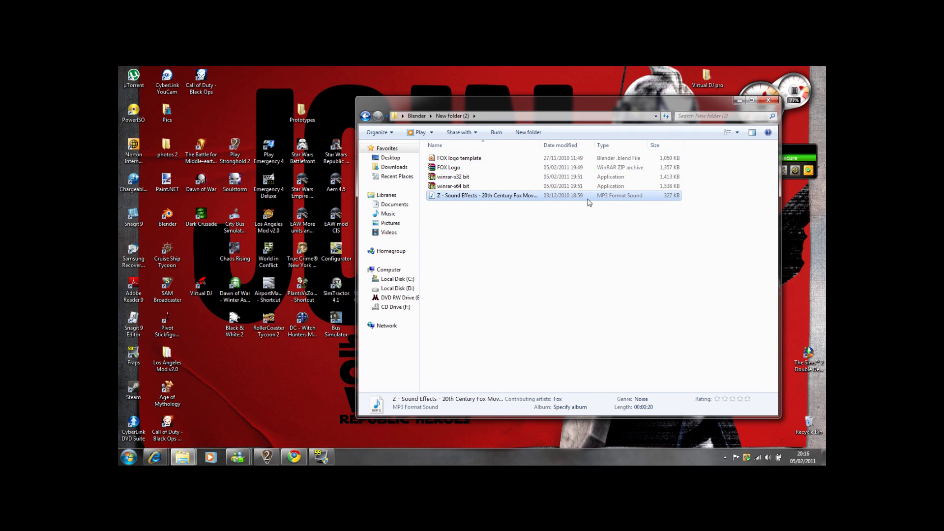
double_click(504, 200)
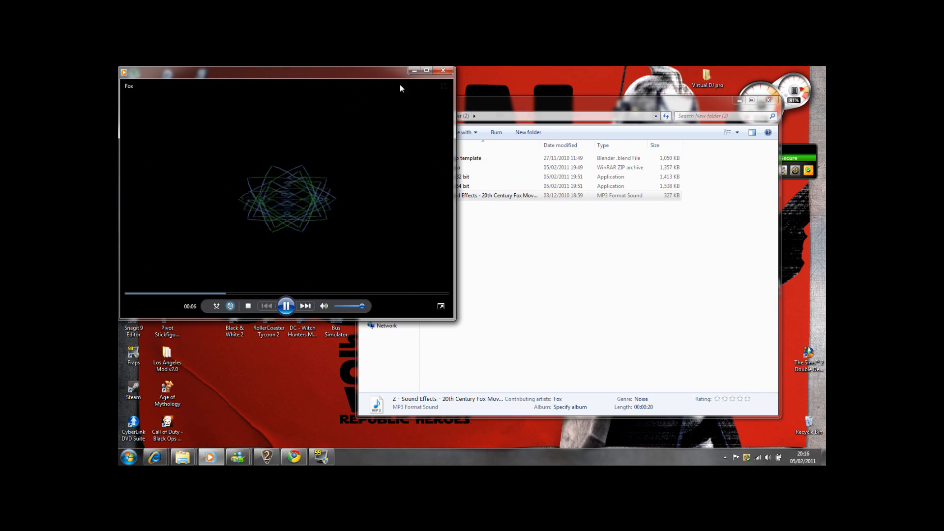
left_click_drag(382, 73, 446, 106)
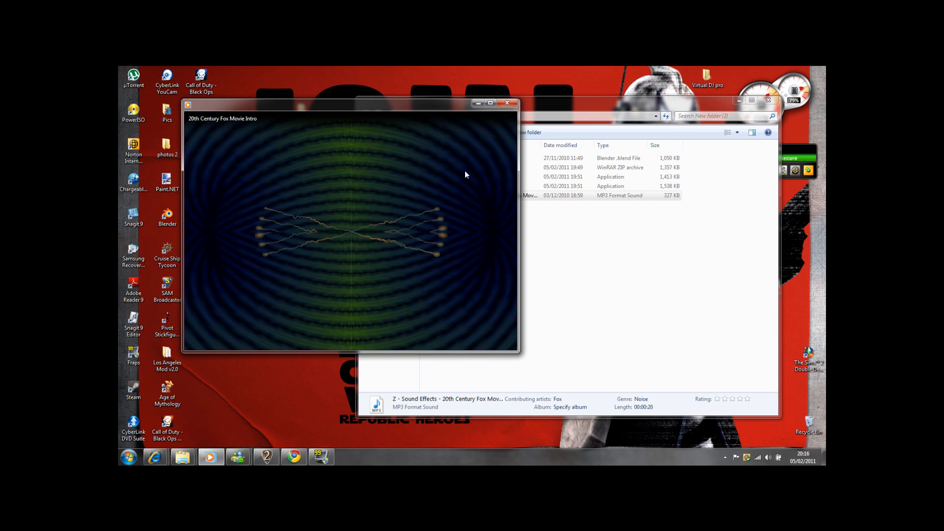
left_click(506, 104)
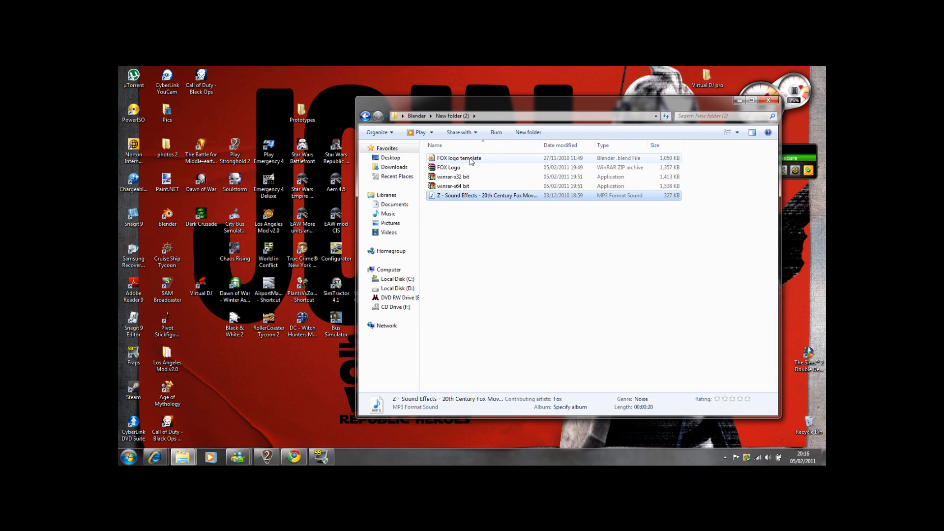
- Launch the FOX logo template file in Blender 2.49b from Explorer
double_click(470, 160)
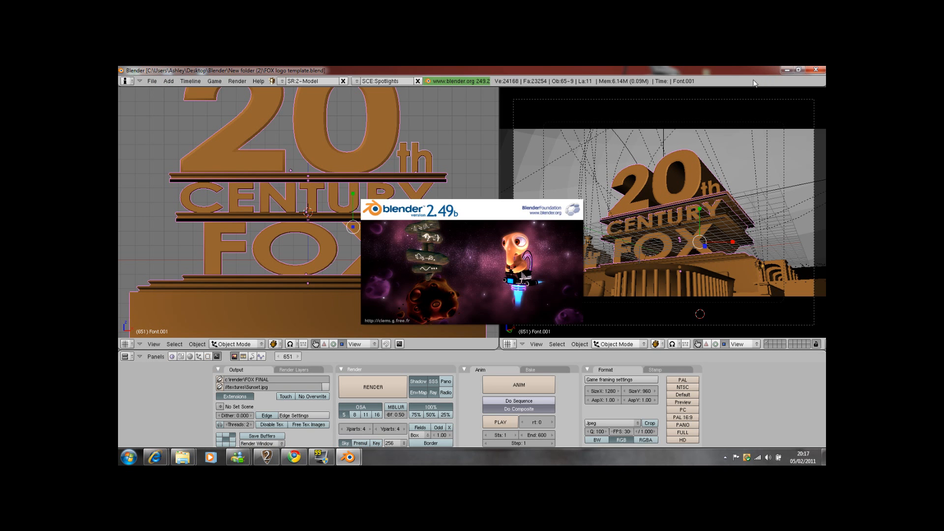
scroll(391, 257, "up", 2)
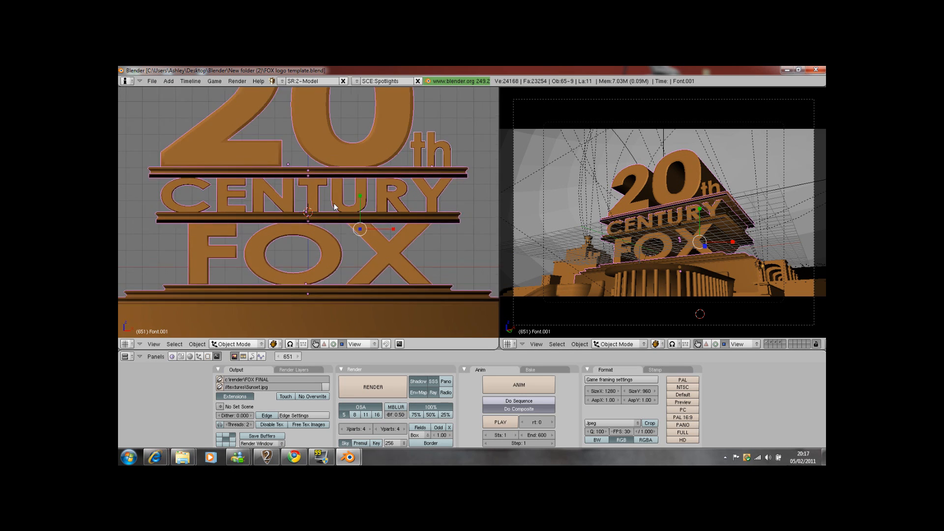
scroll(334, 207, "down", 1)
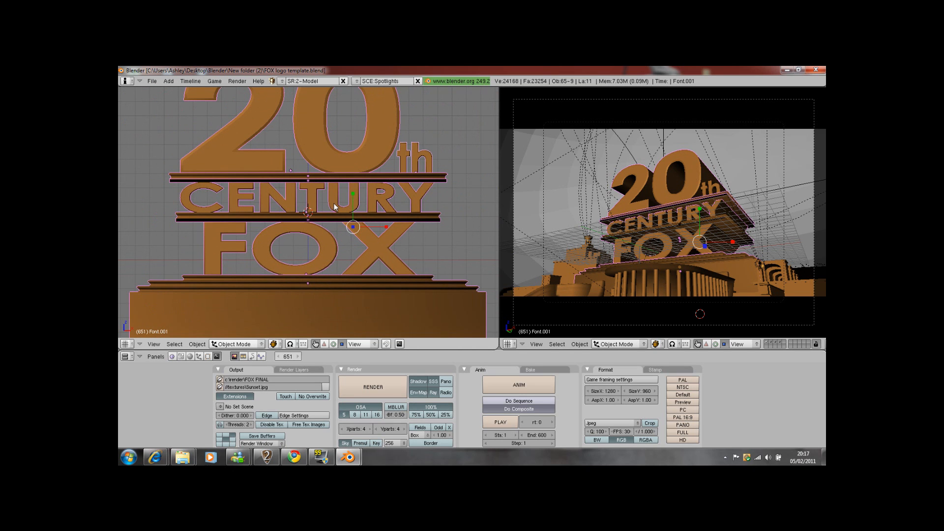
scroll(454, 202, "down", 1)
scroll(453, 203, "down", 2)
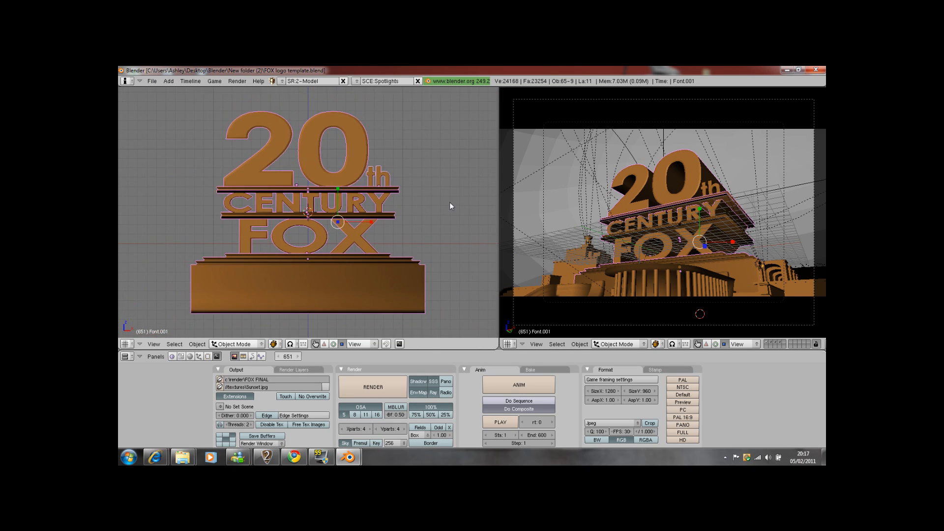
scroll(450, 202, "down", 1)
scroll(449, 202, "down", 2)
scroll(445, 199, "down", 2)
scroll(439, 192, "down", 1)
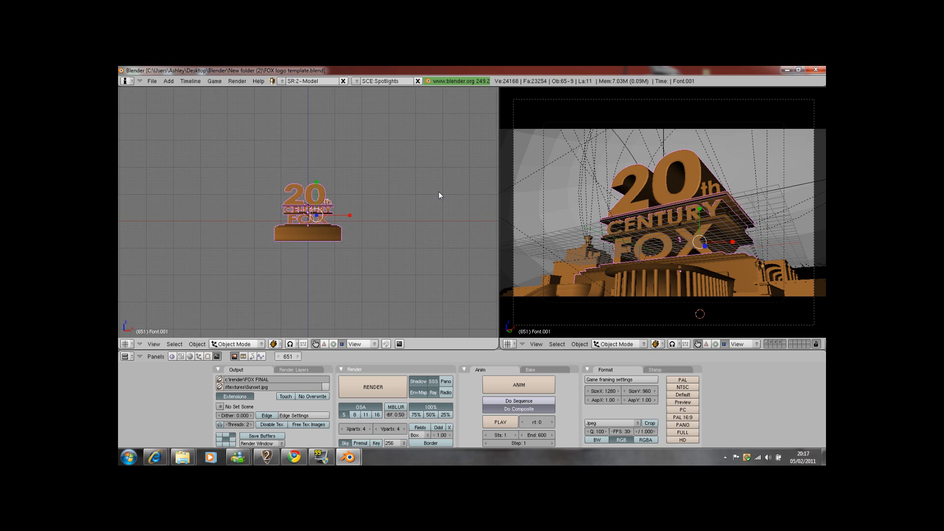
scroll(439, 191, "up", 2)
scroll(438, 192, "up", 3)
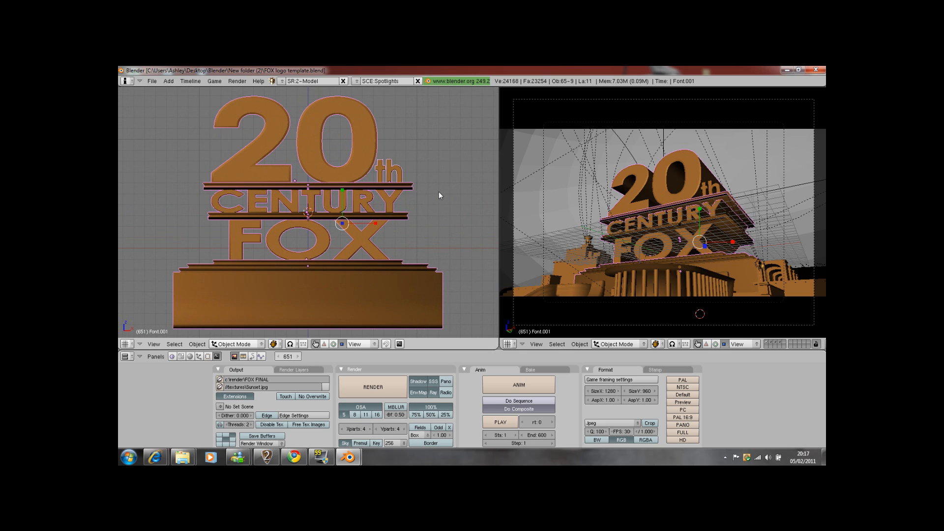
scroll(440, 192, "down", 1)
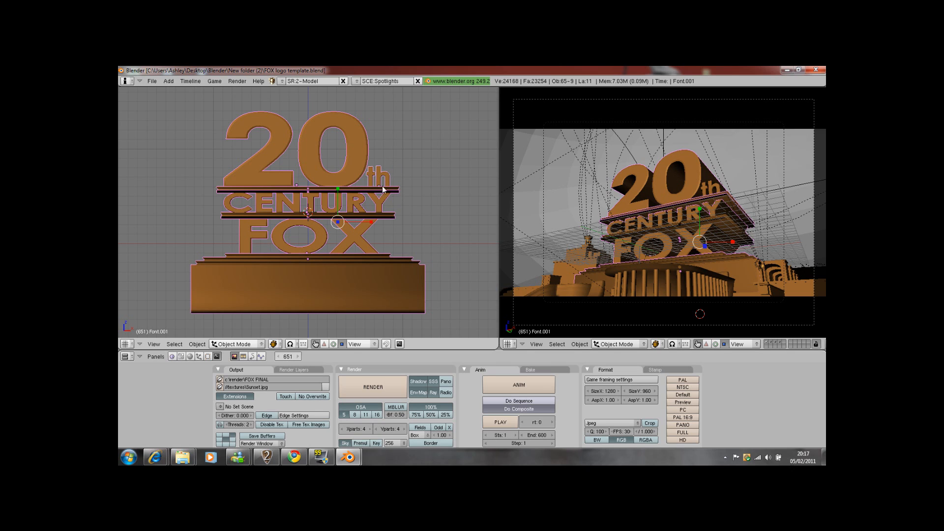
right_click(355, 140)
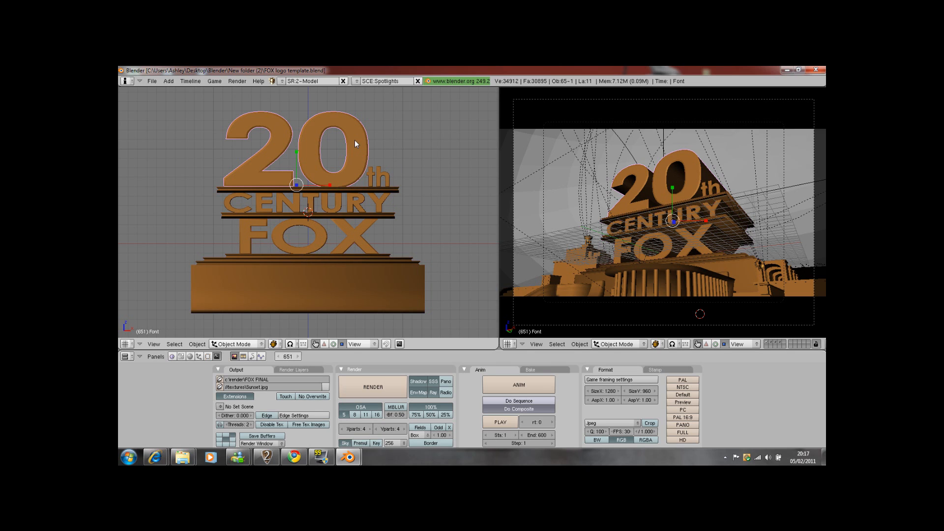
- Erase the selected '20' text object, then select the 'th' text
key("x")
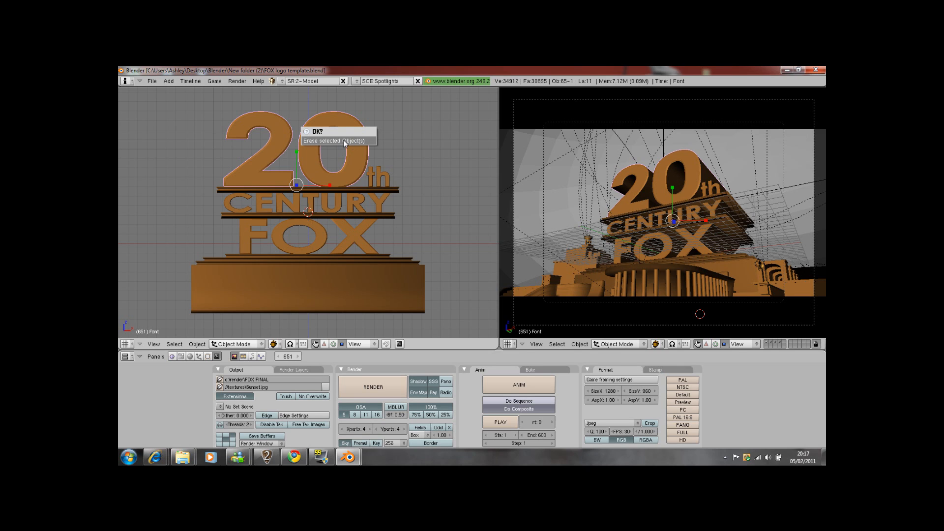
left_click(344, 142)
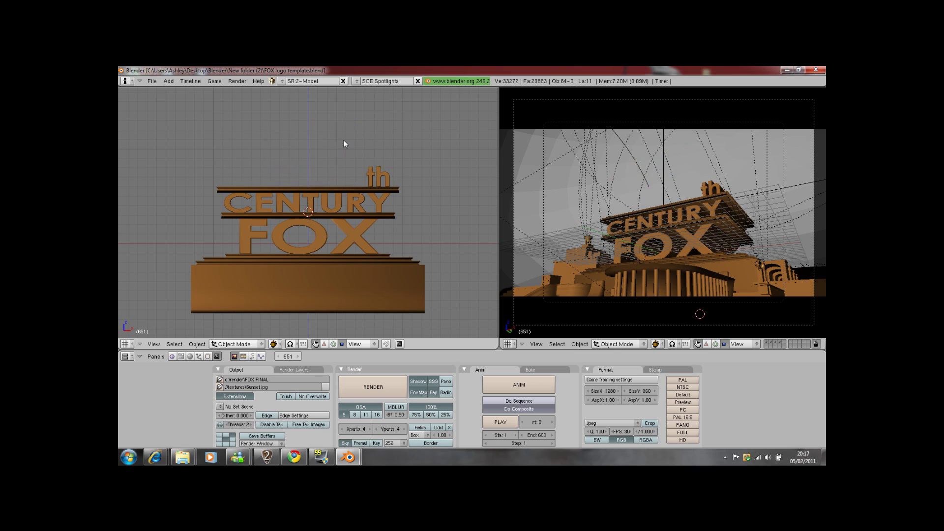
right_click(371, 175)
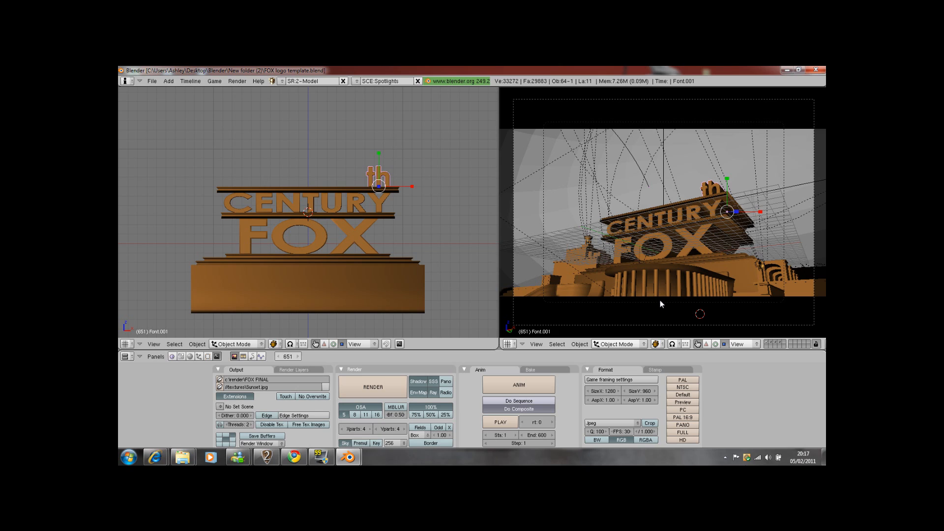
- Edit the 'th' text to read Fellowslothb, undoing an accidental depth stretch
key("Tab")
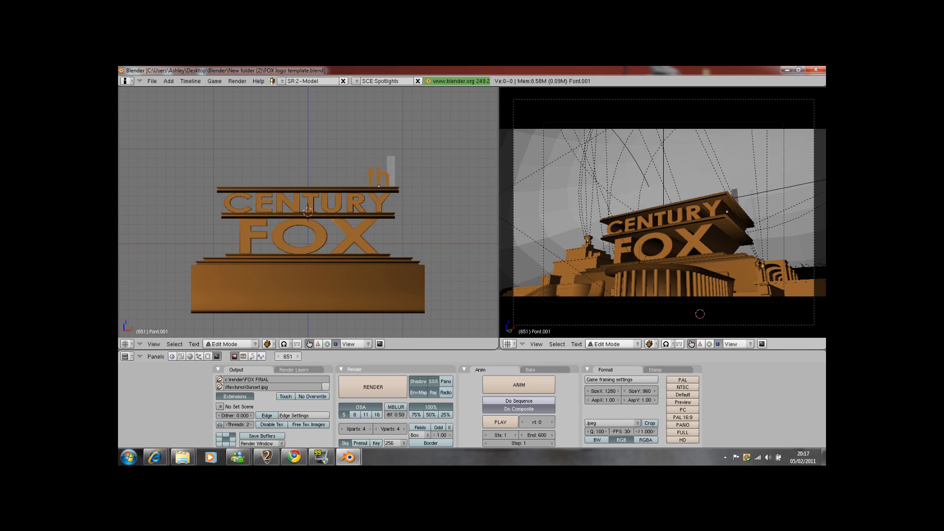
key("BackSpace")
key("BackSpace")
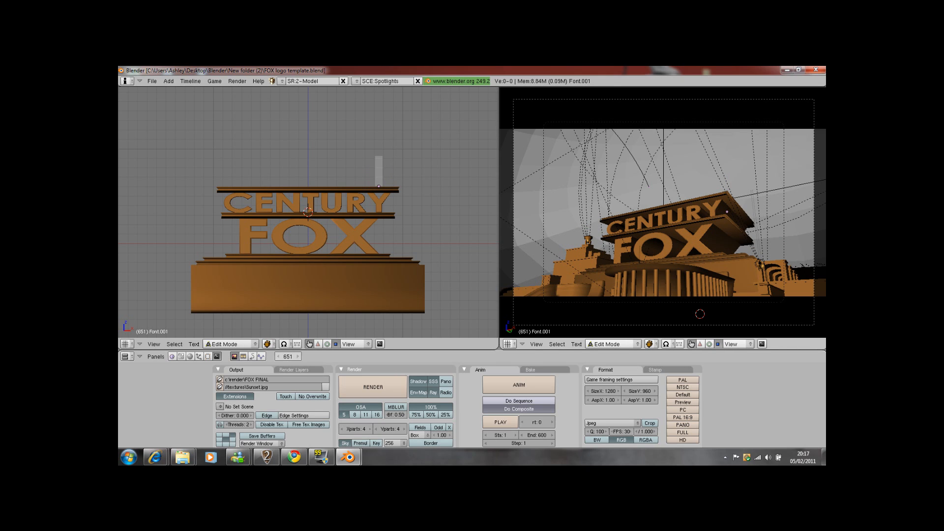
type("F")
type("ello")
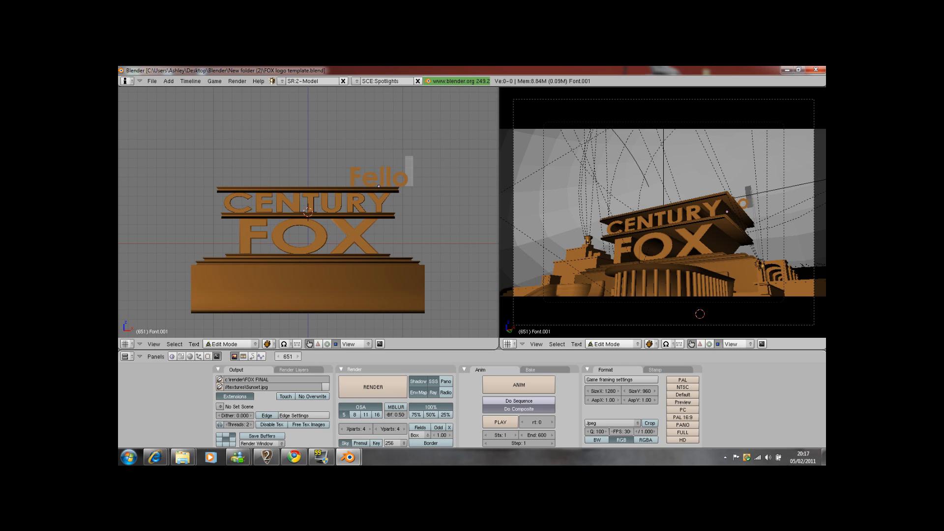
type("wslothb")
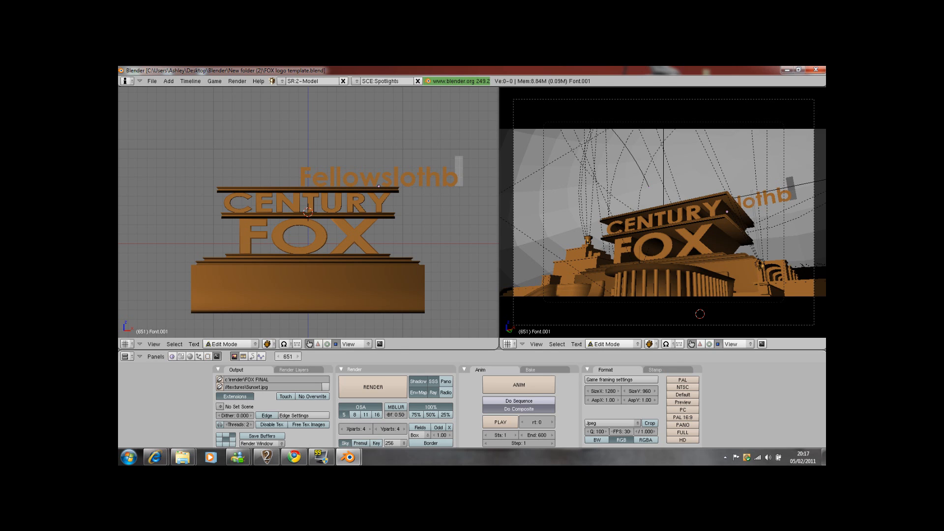
key("Tab")
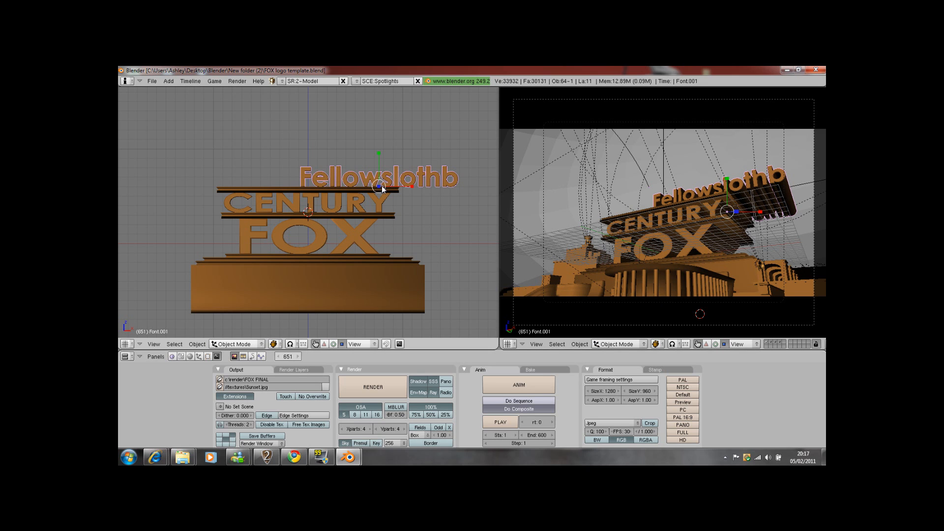
type("s5")
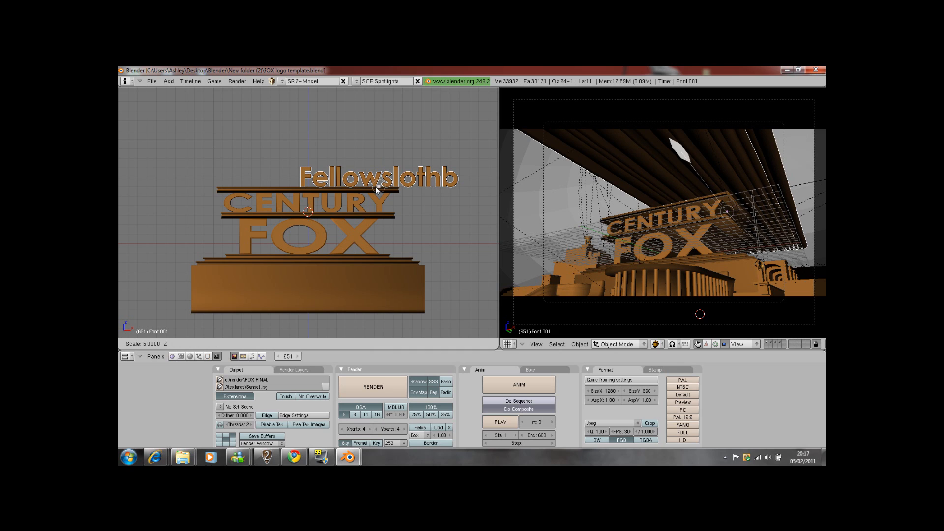
key("Return")
key("ctrl+z")
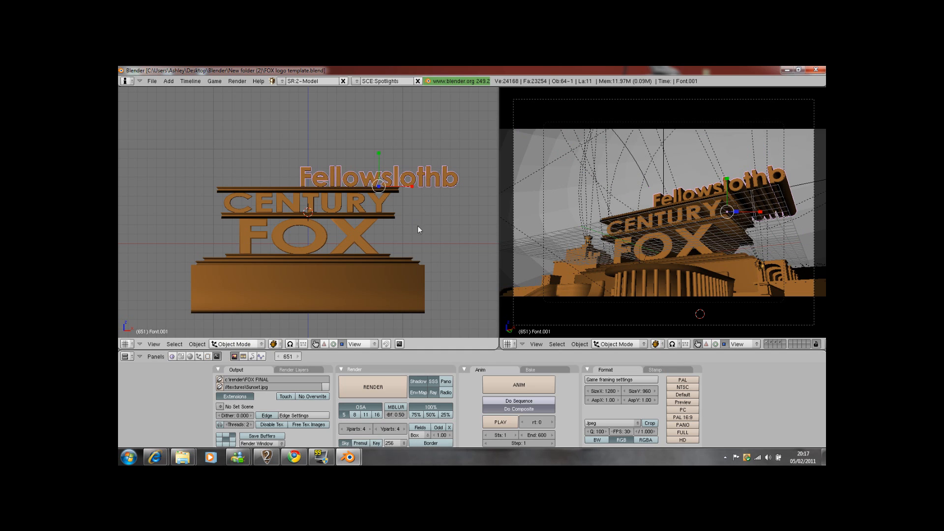
key("ctrl+z")
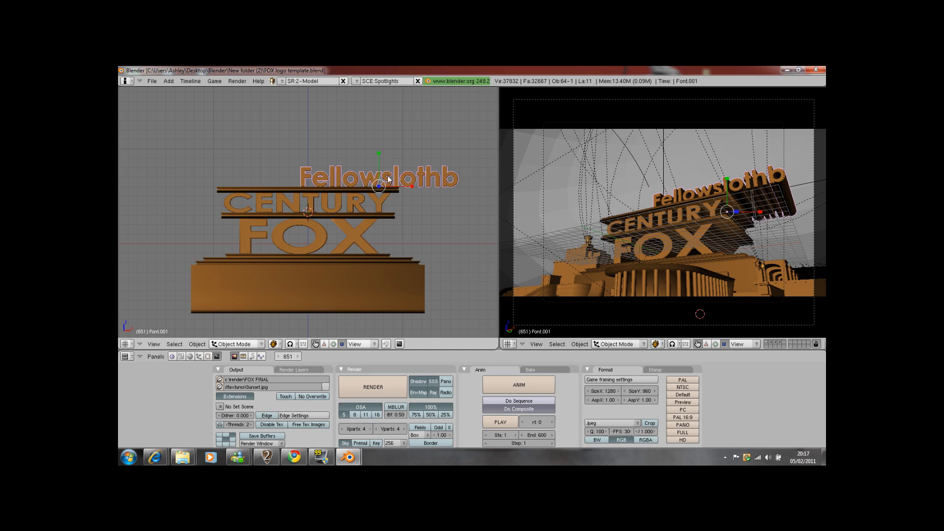
- Move the Fellowslothb text so it sits centred above CENTURY
key("g")
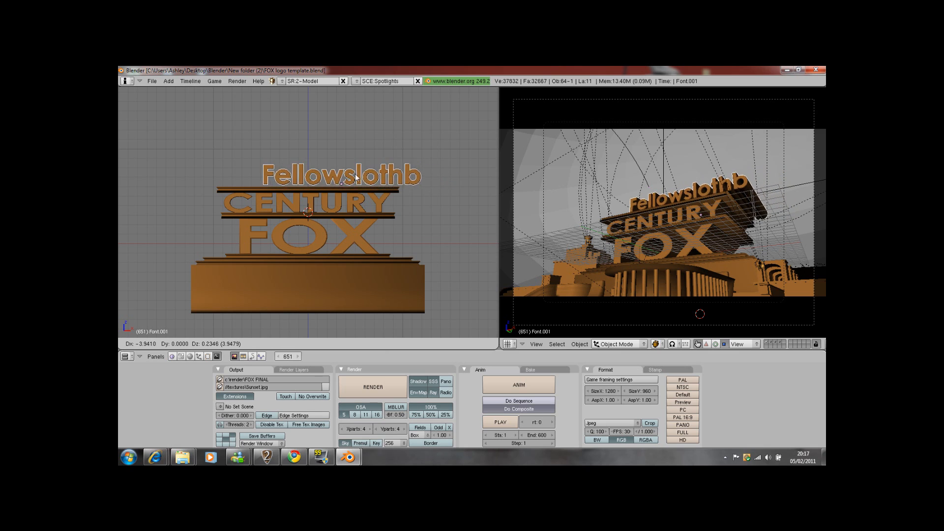
left_click(322, 177)
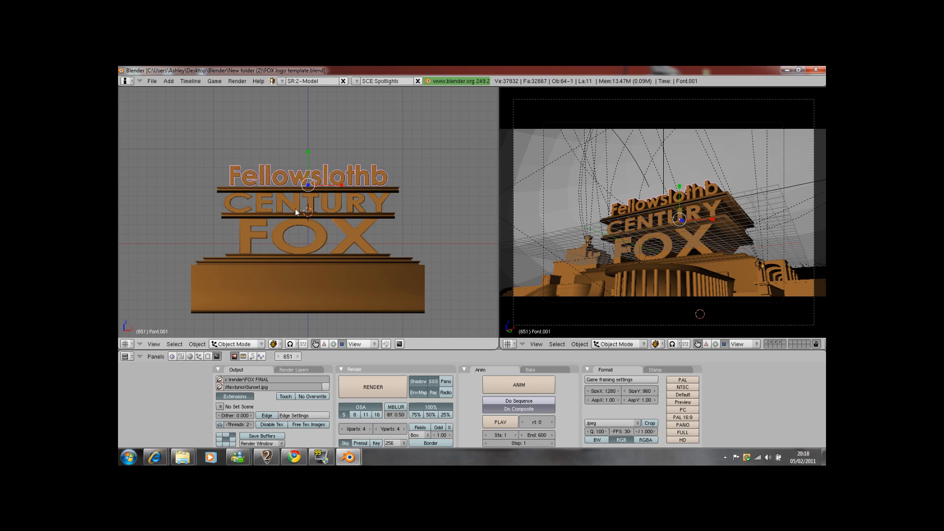
- Replace the CENTURY text with the word Animations
right_click(339, 202)
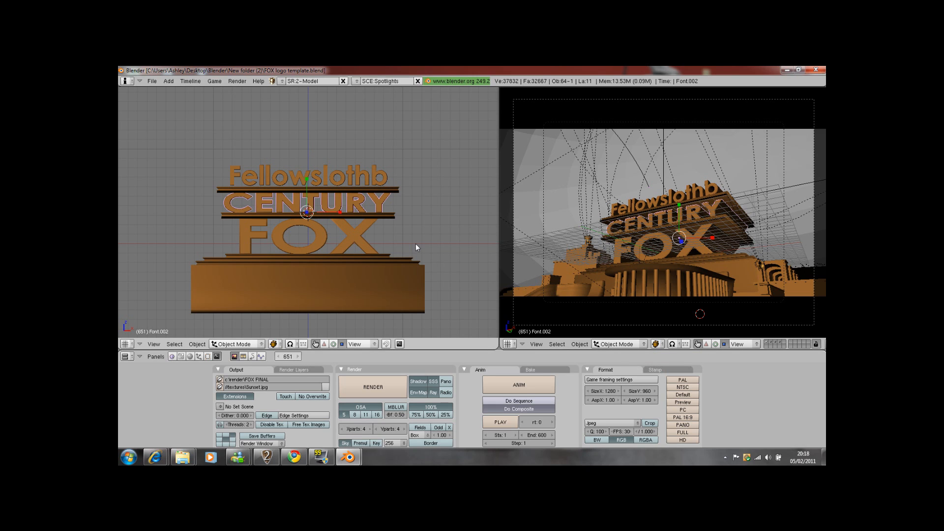
key("Tab")
key("BackSpace")
key("BackSpace")
key("BackSpace")
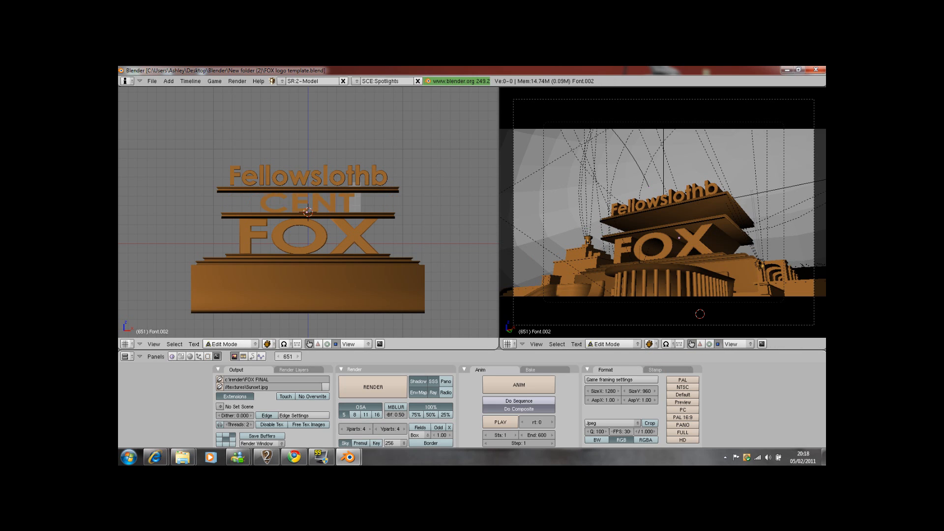
key("BackSpace")
key("BackSpace")
key("BackSpace")
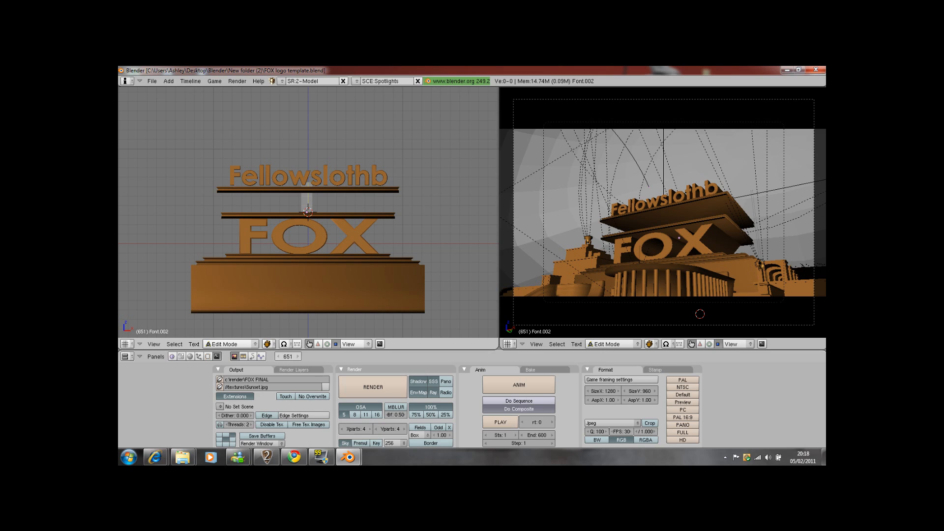
type("Animations")
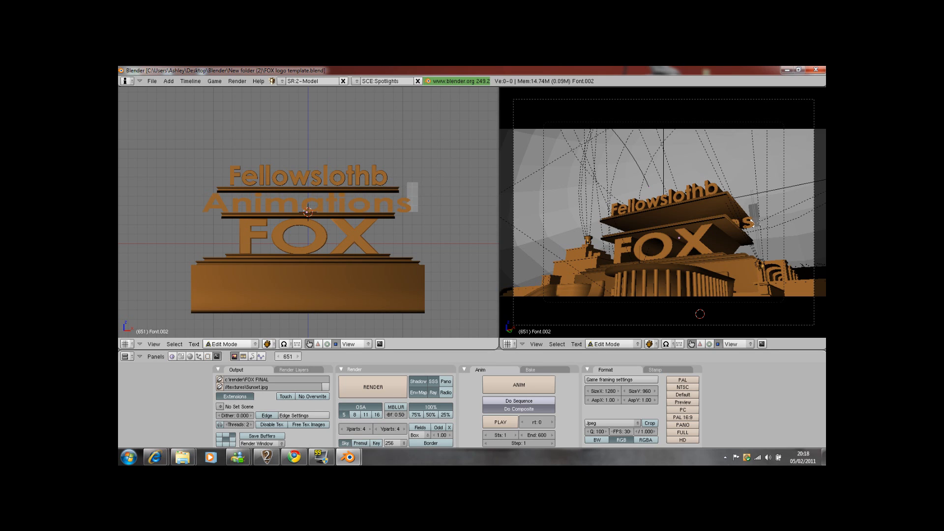
key("Tab")
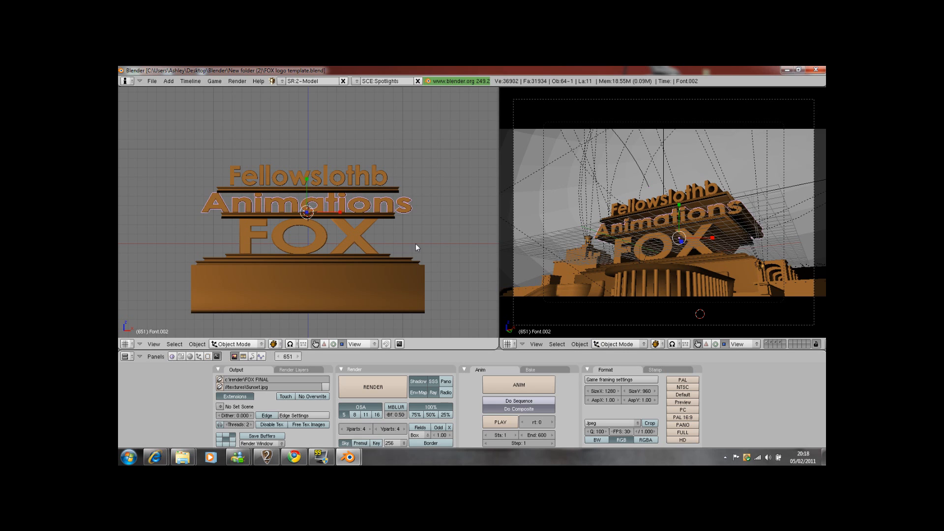
- Re-edit the word to read Productions instead of Animations
key("Tab")
key("BackSpace")
key("BackSpace")
key("BackSpace")
key("BackSpace")
key("BackSpace")
key("BackSpace")
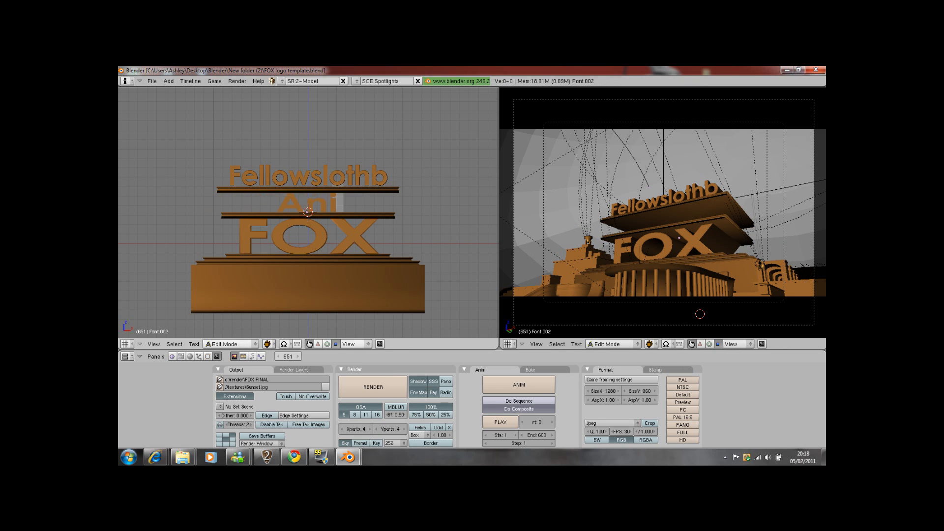
key("BackSpace")
key("BackSpace")
key("BackSpace")
type("Pro")
type("duction")
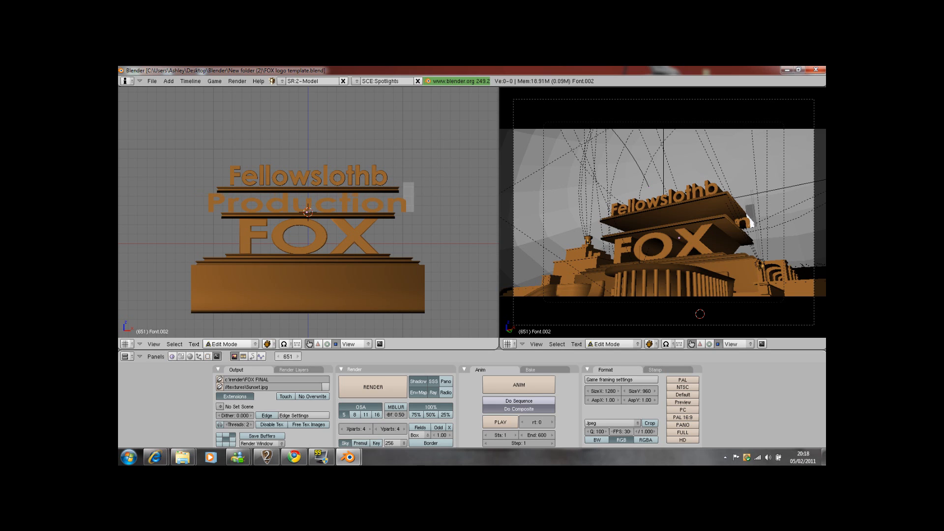
type("s")
key("Tab")
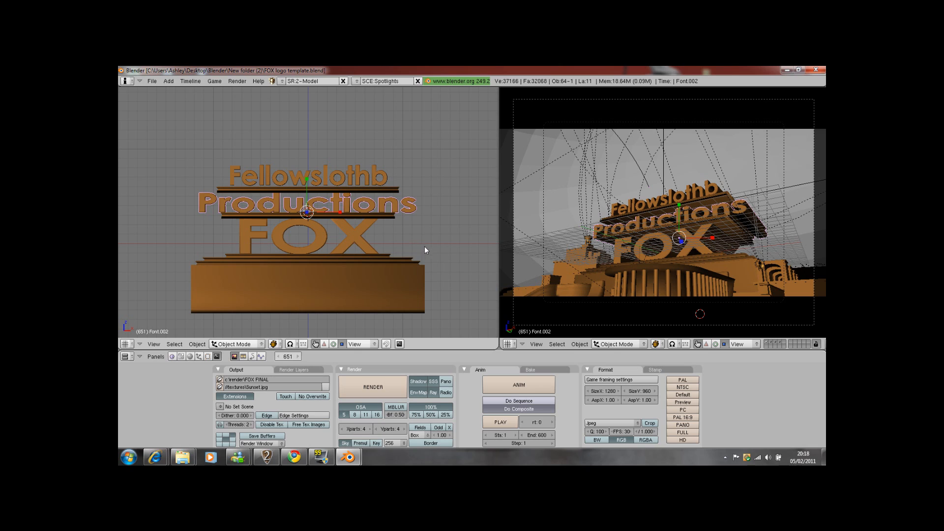
right_click(381, 216)
- Scale both thin bars under Productions wider to span the longer word
right_click(364, 213)
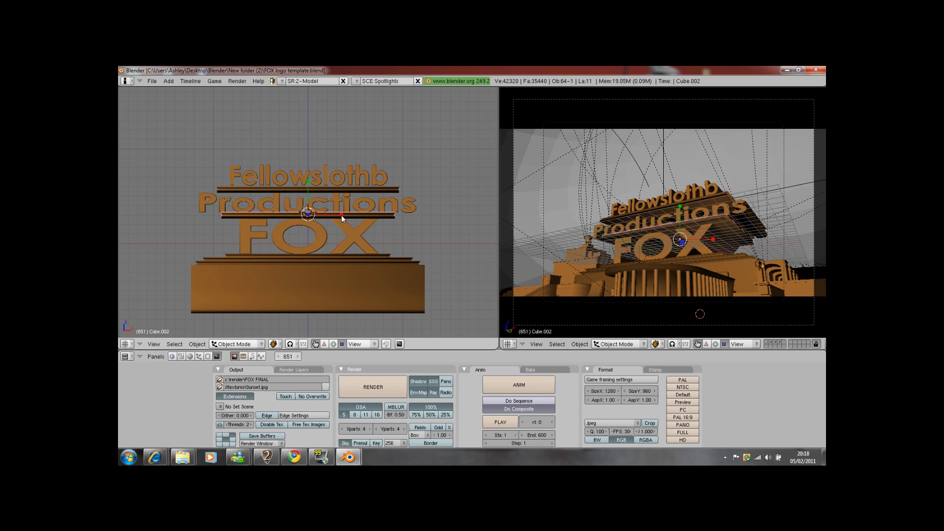
key("s")
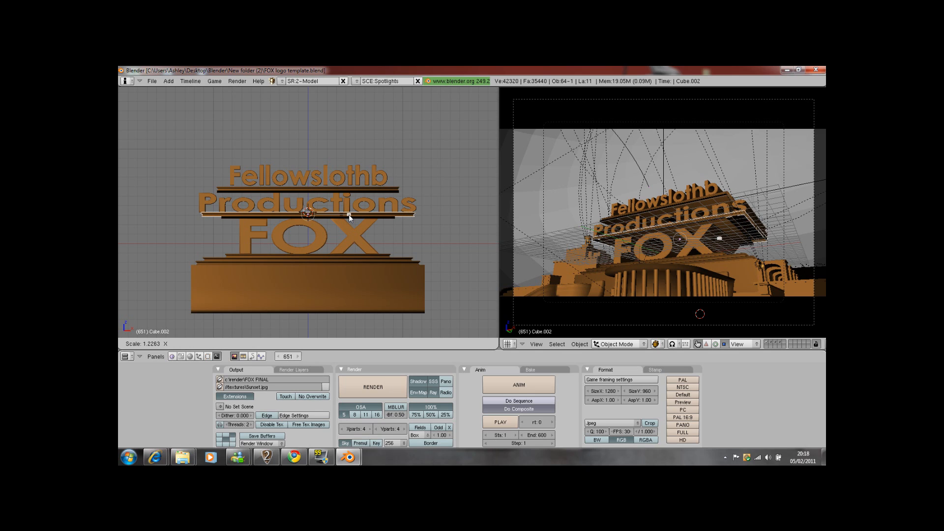
left_click(350, 214)
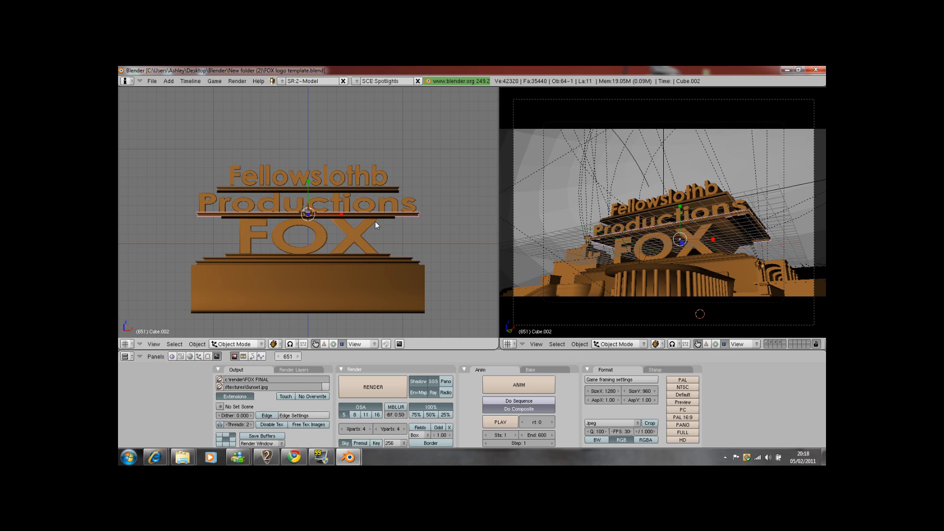
right_click(393, 217)
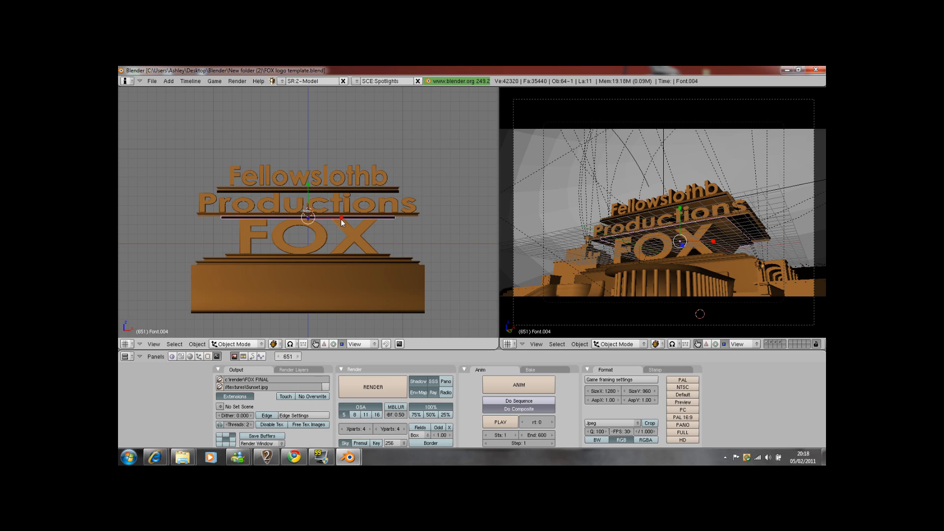
key("s")
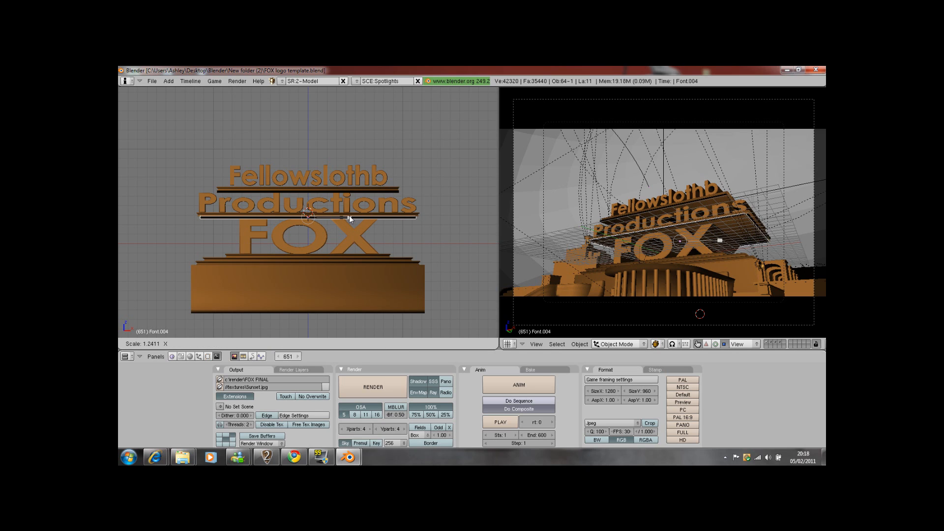
left_click(351, 218)
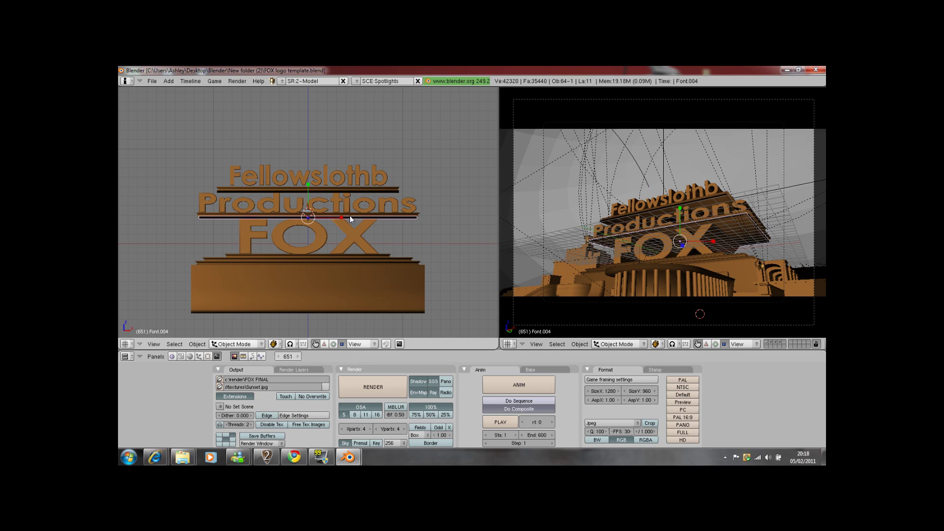
right_click(326, 240)
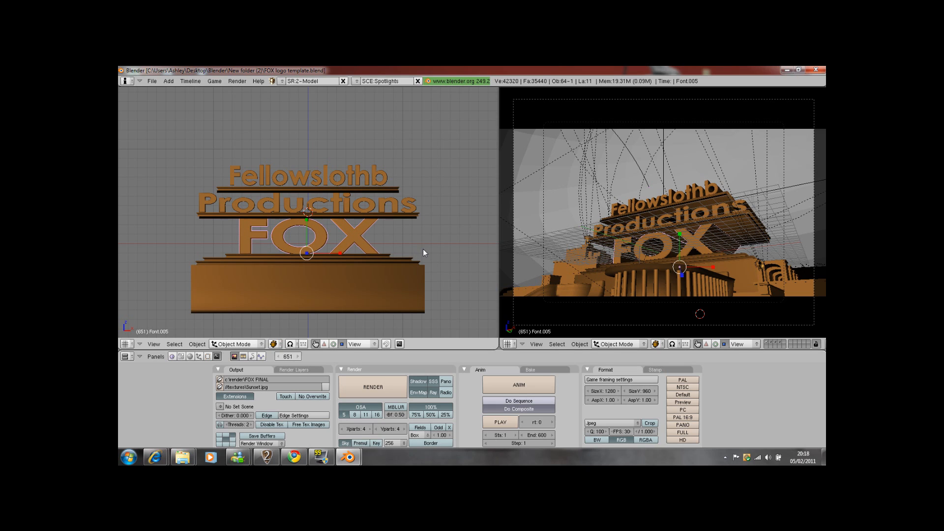
- Replace the FOX lettering with the text 2011 in Edit Mode
key("Tab")
key("BackSpace")
key("BackSpace")
key("BackSpace")
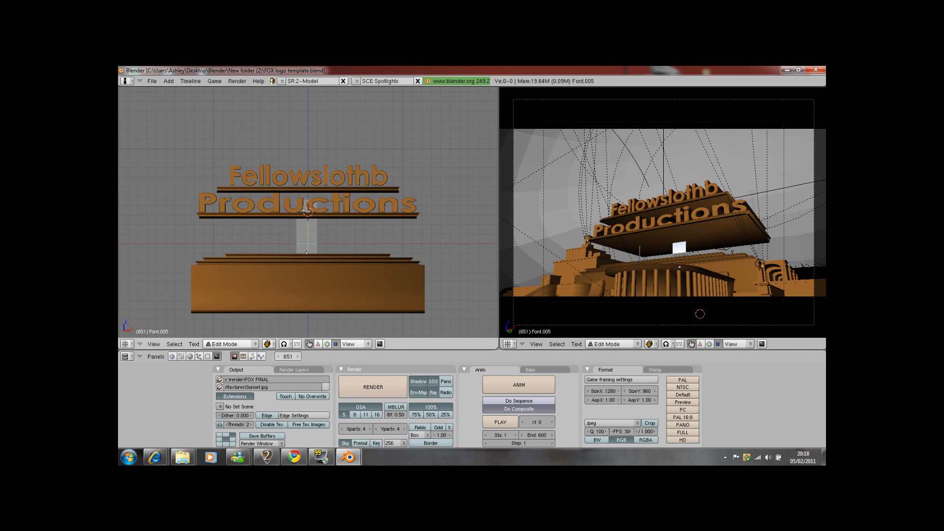
type("20")
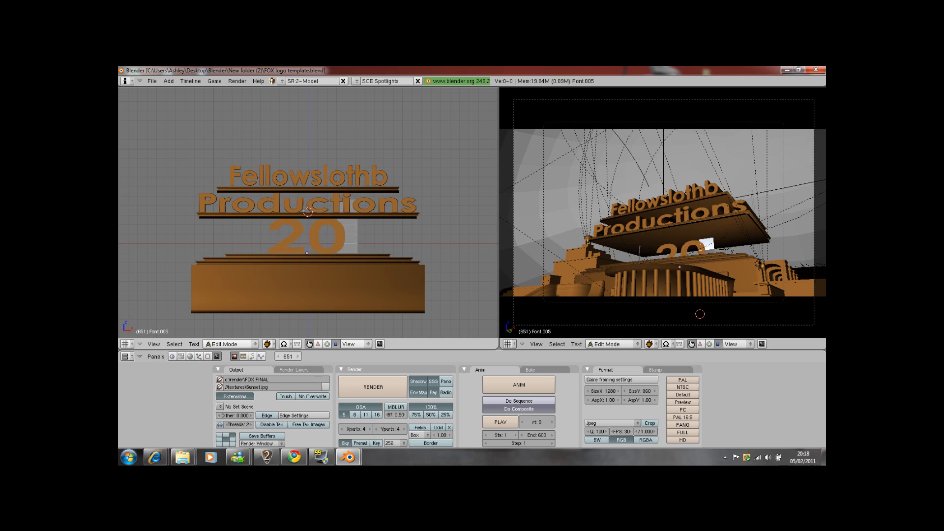
type("11")
key("Tab")
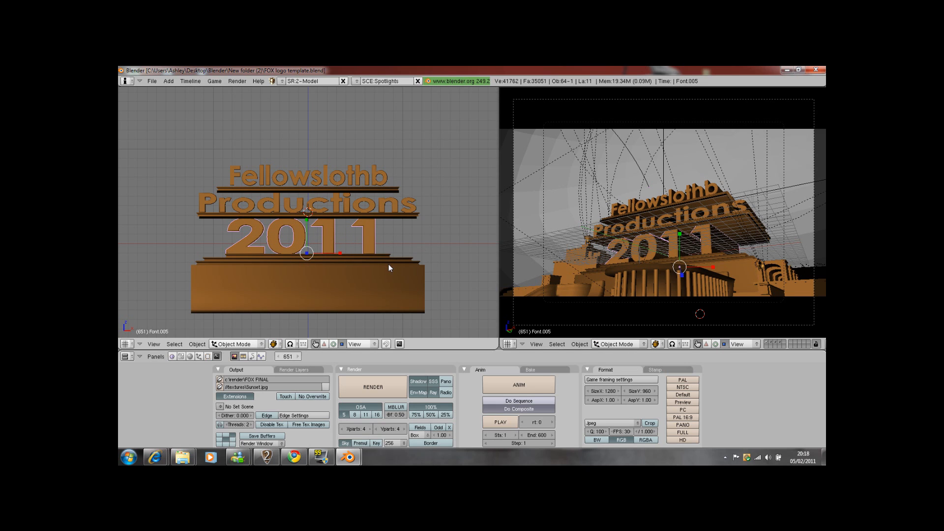
- Preview the camera fly-in animation via Play Back Animation, then stop it
left_click(522, 344)
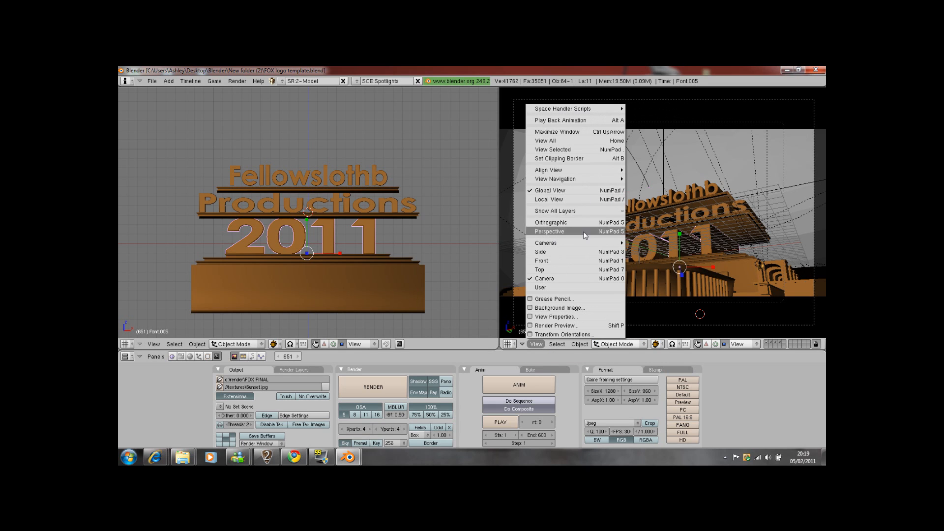
left_click(575, 121)
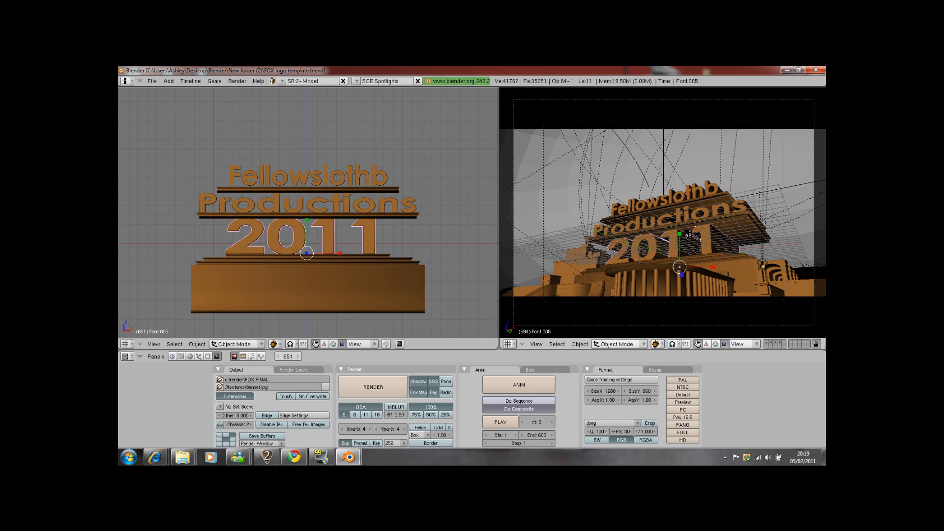
left_click(700, 314)
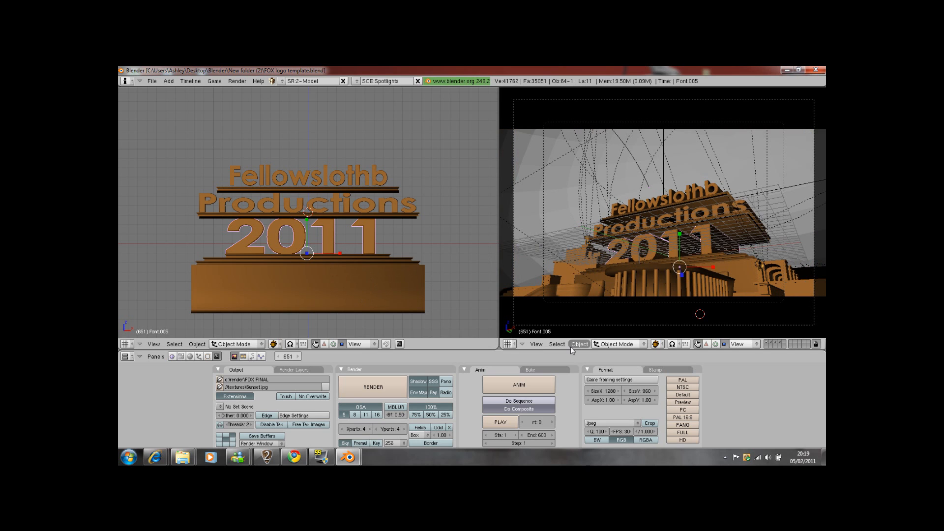
scroll(383, 300, "up", 1)
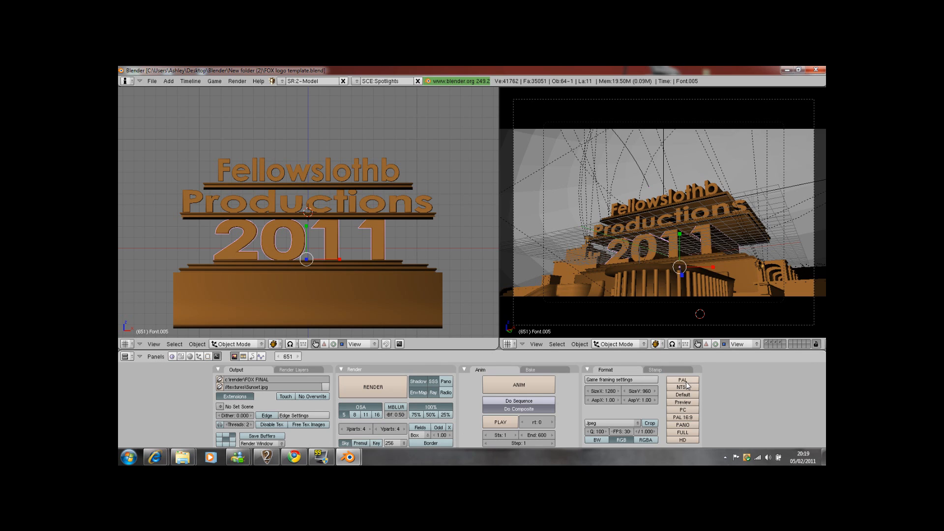
- Set the render size to the 640x480 PC preset and show the output format list
left_click(684, 410)
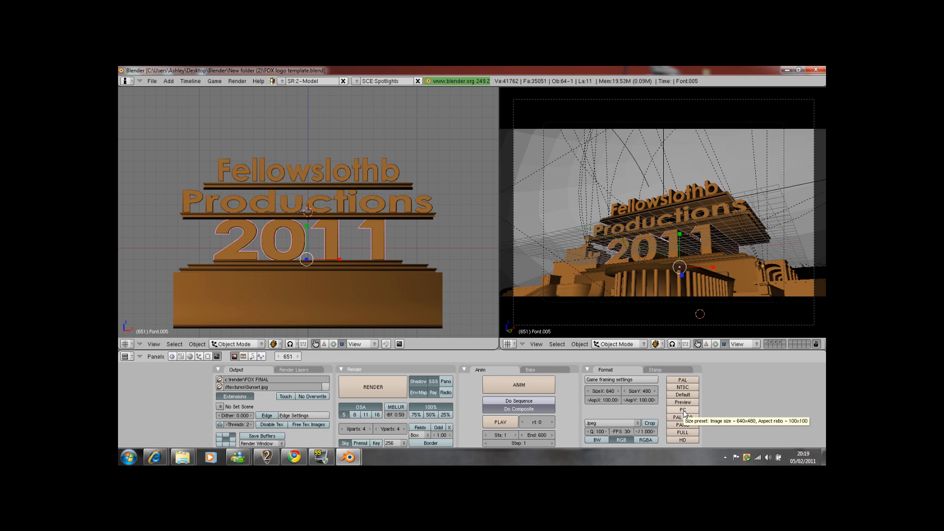
left_click(685, 410)
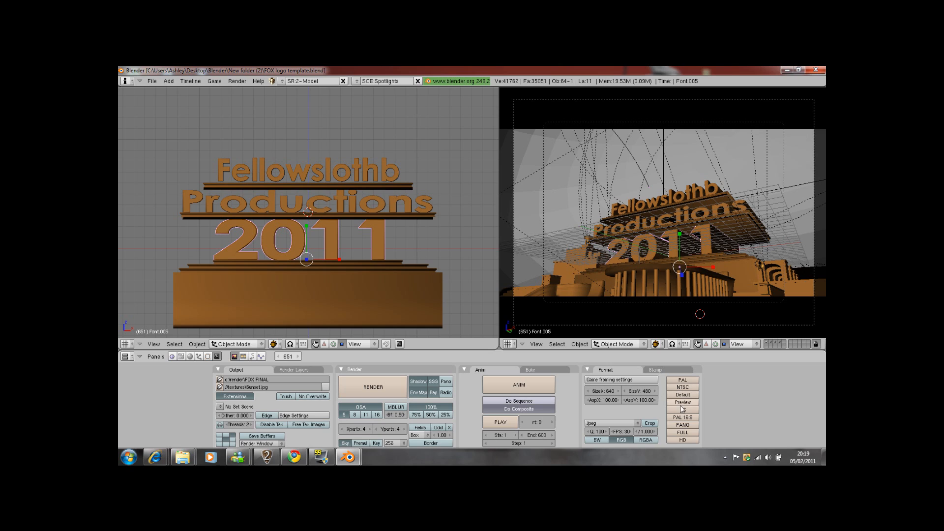
left_click(686, 441)
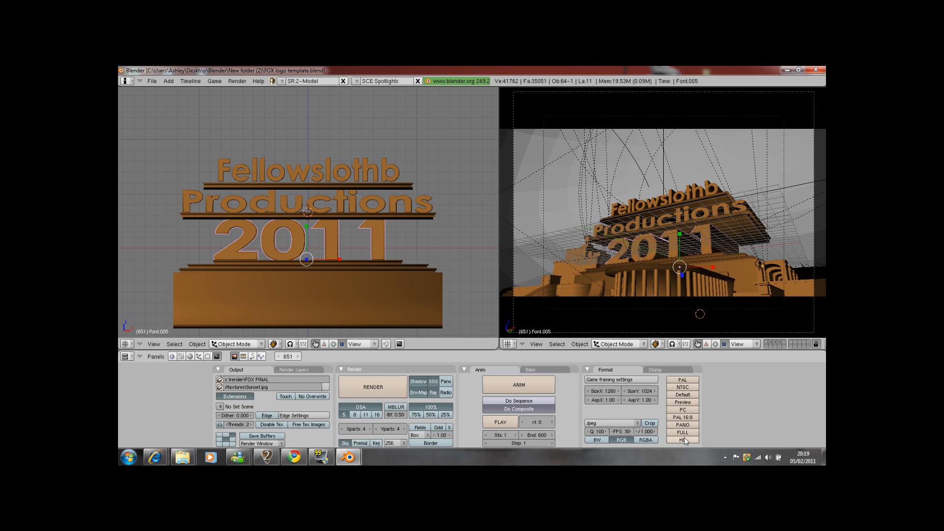
left_click(686, 442)
left_click(683, 410)
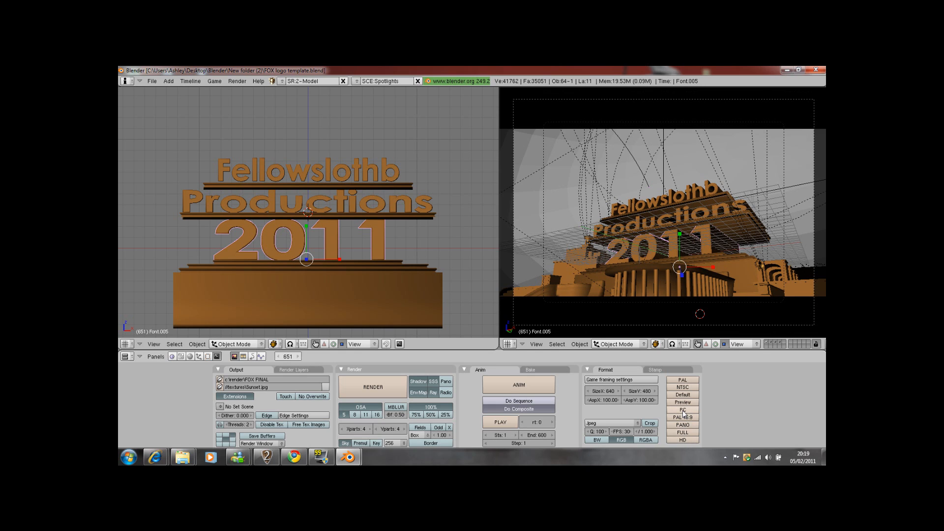
left_click(683, 410)
left_click(684, 410)
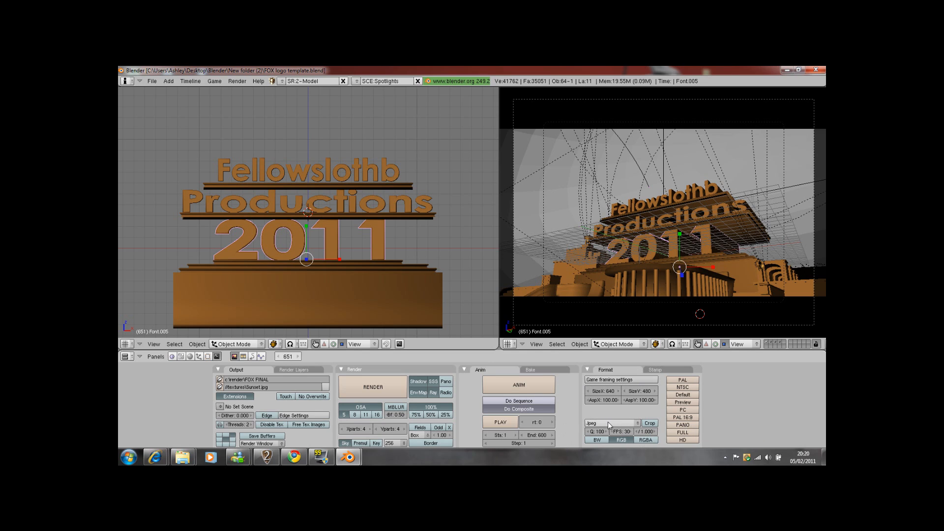
left_click(637, 424)
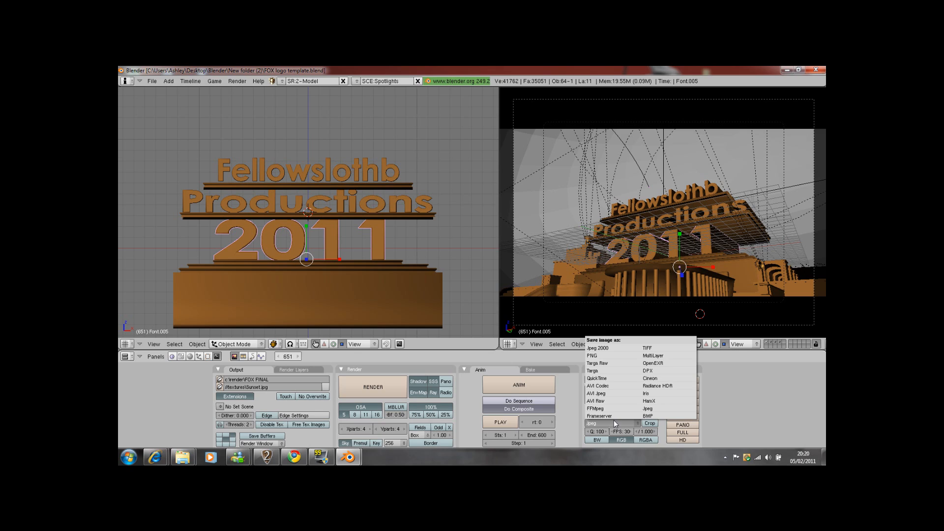
- Choose AVI Codec as output format and start rendering the animation with ANIM
left_click(604, 387)
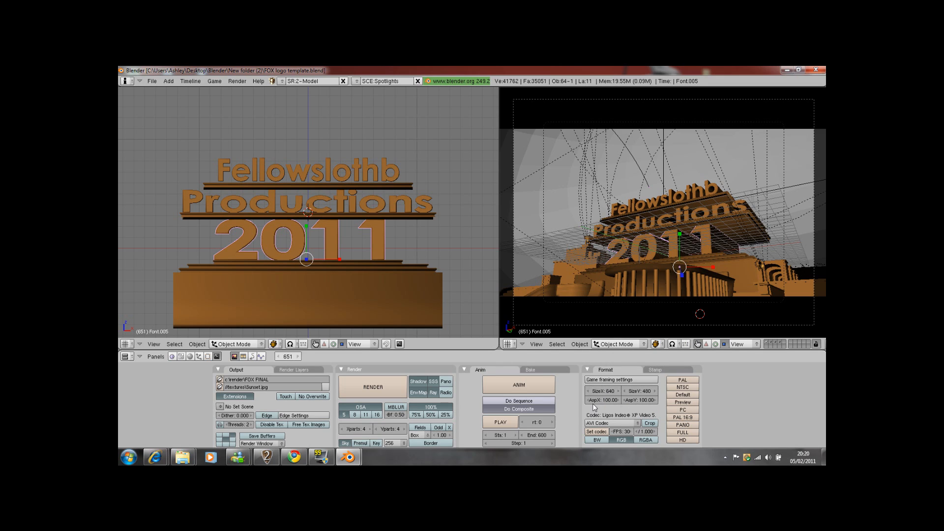
left_click(520, 389)
left_click(522, 386)
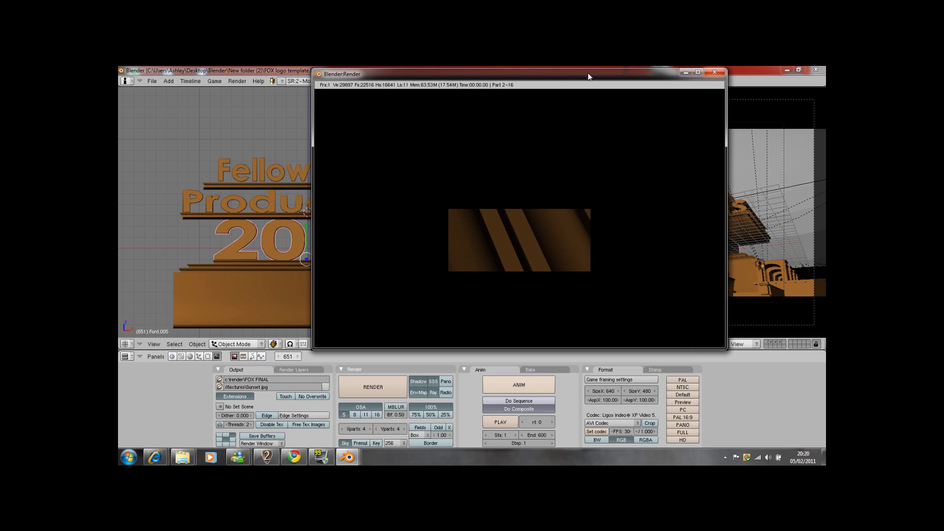
- Force-close Blender and its running render from the task list with End Task
left_click_drag(710, 74, 689, 89)
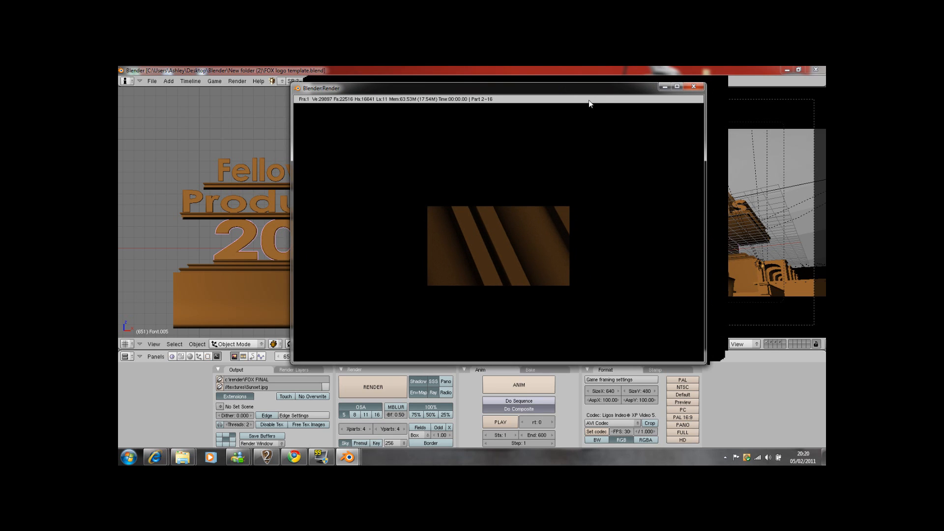
left_click(787, 70)
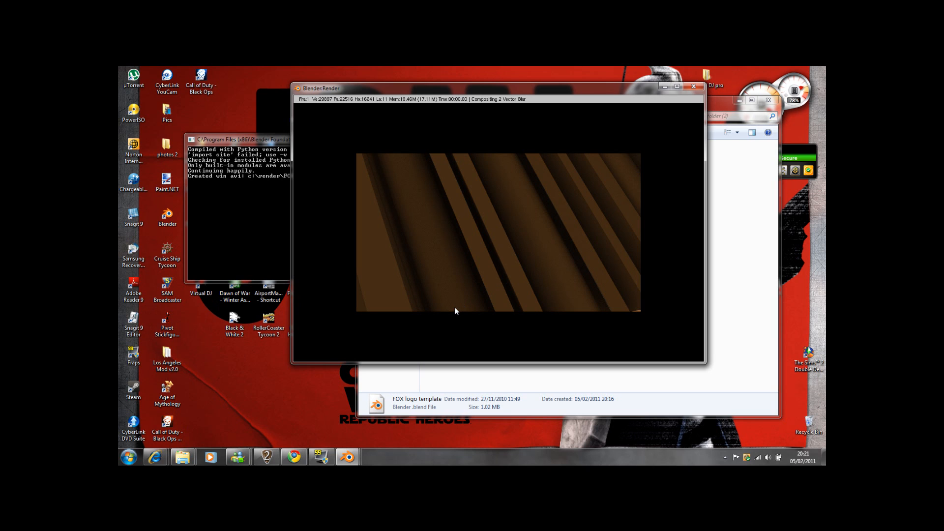
key("ctrl+shift+Escape")
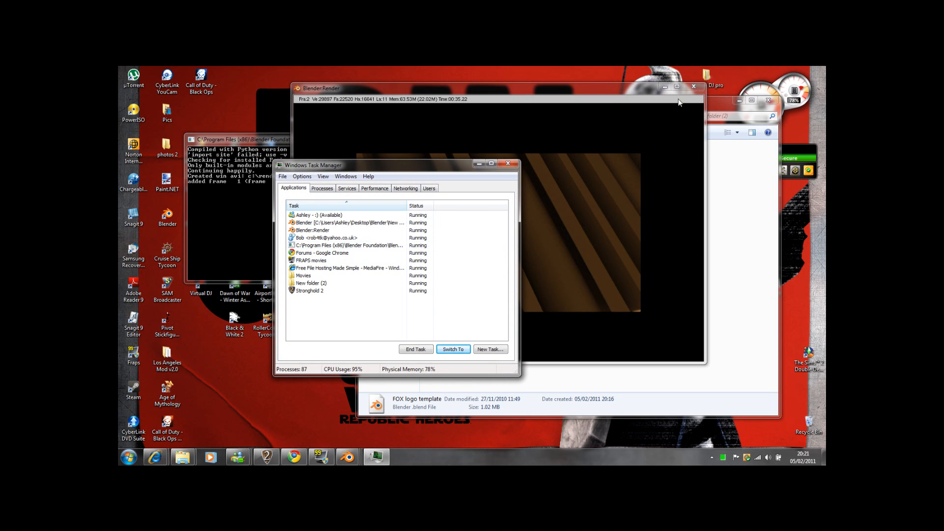
left_click(336, 245)
left_click(414, 349)
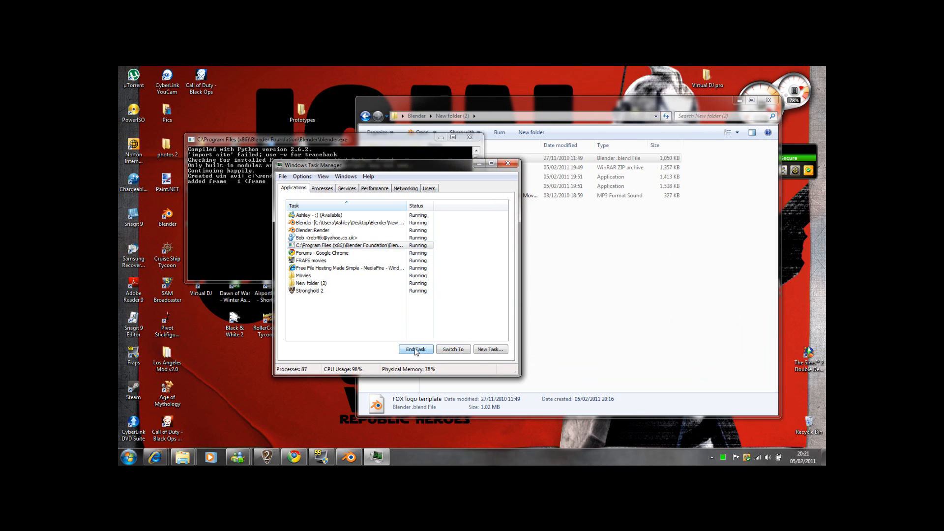
- Delete the FOX logo template and sound-effects MP3 from the folder
left_click(513, 166)
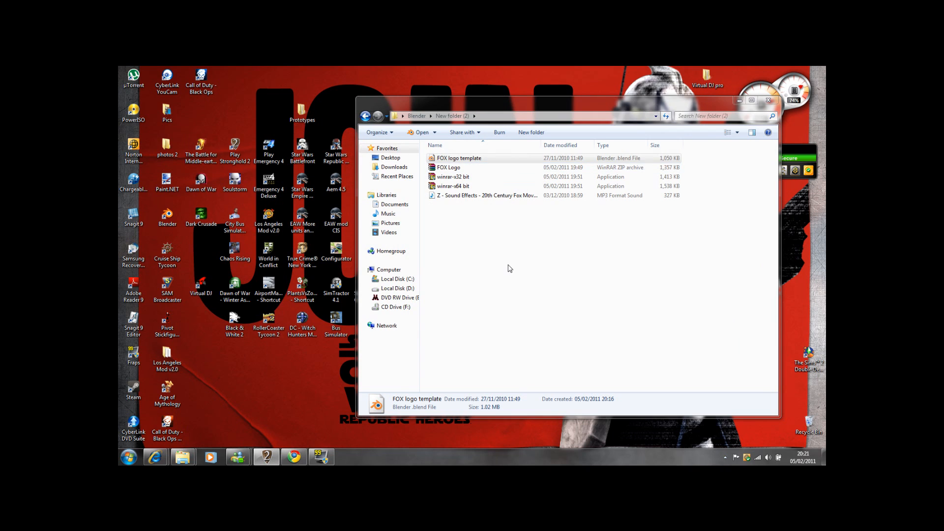
left_click(487, 196)
left_click(458, 158, "ctrl")
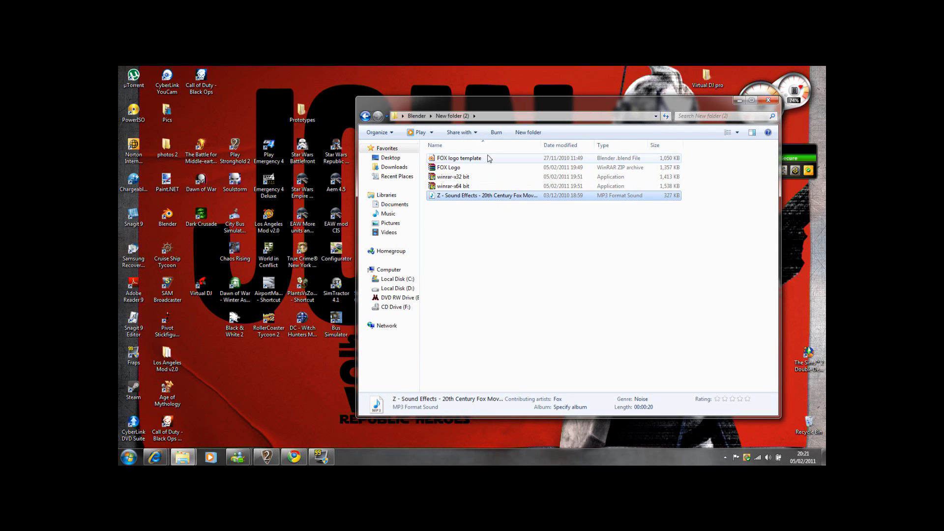
key("Delete")
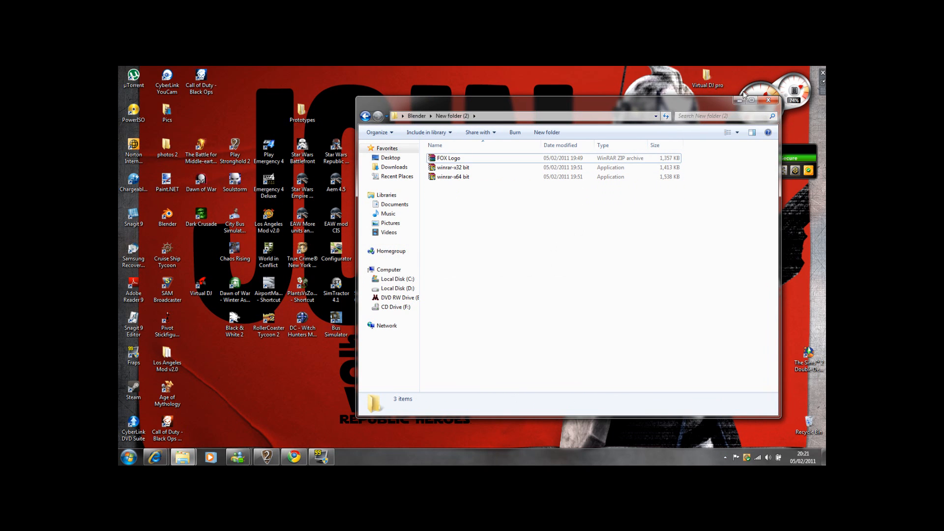
left_click(740, 100)
- Navigate from Computer through Local Disk C: and tmp into the StarTest folder
left_click(128, 458)
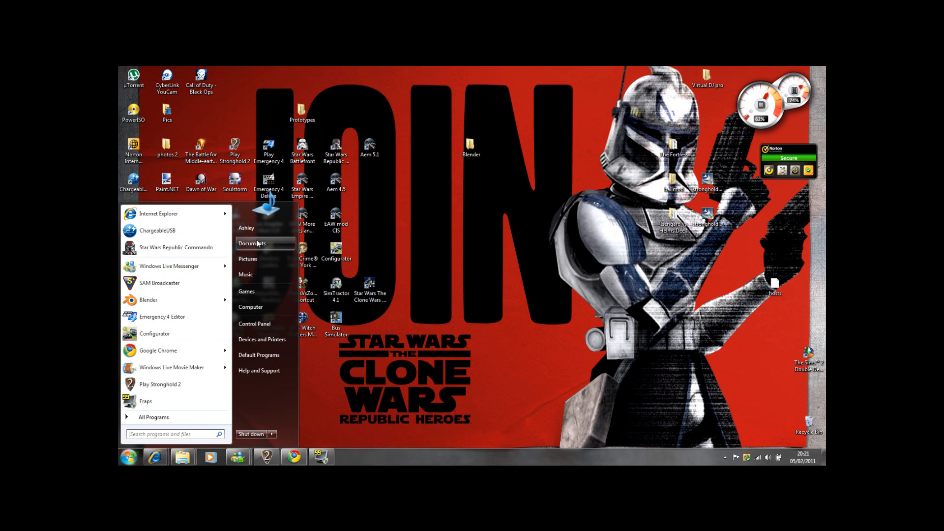
left_click(277, 306)
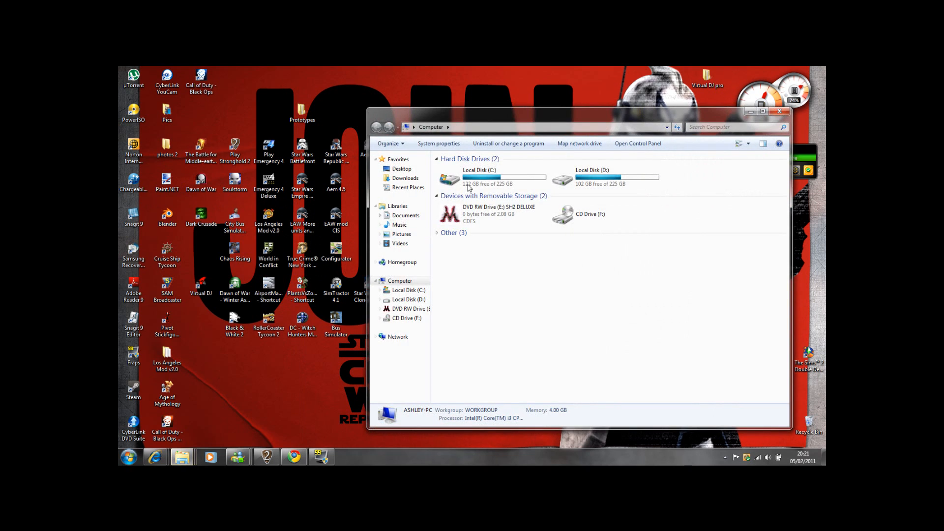
double_click(472, 177)
left_click_drag(572, 119, 497, 101)
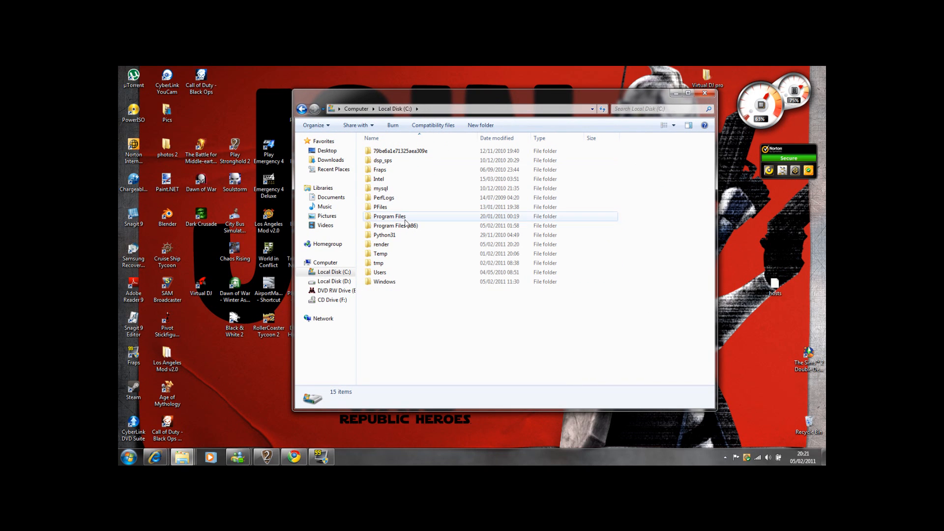
left_click_drag(390, 267, 394, 247)
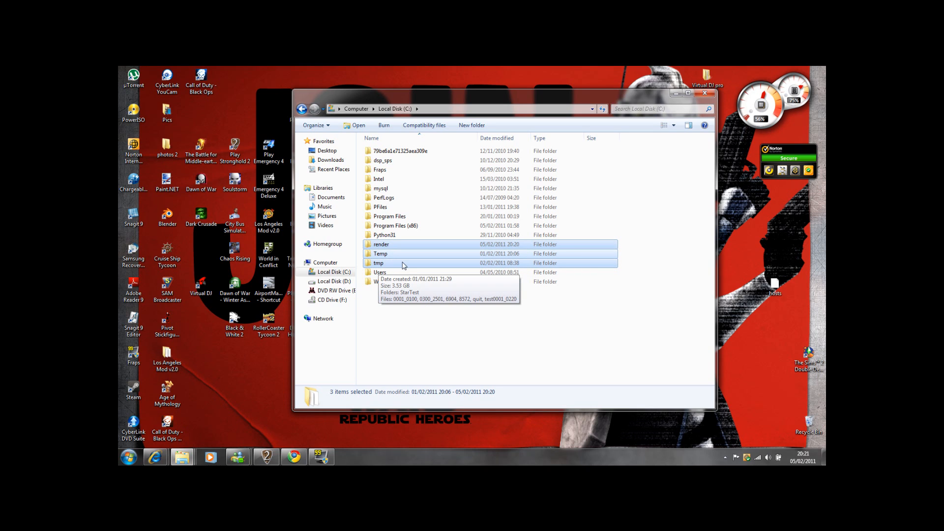
left_click(399, 246)
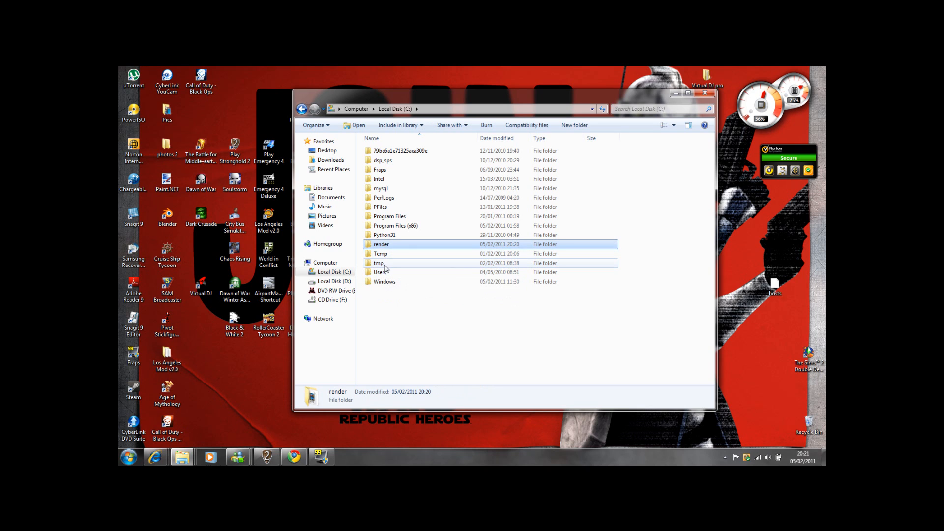
left_click(384, 265)
double_click(385, 264)
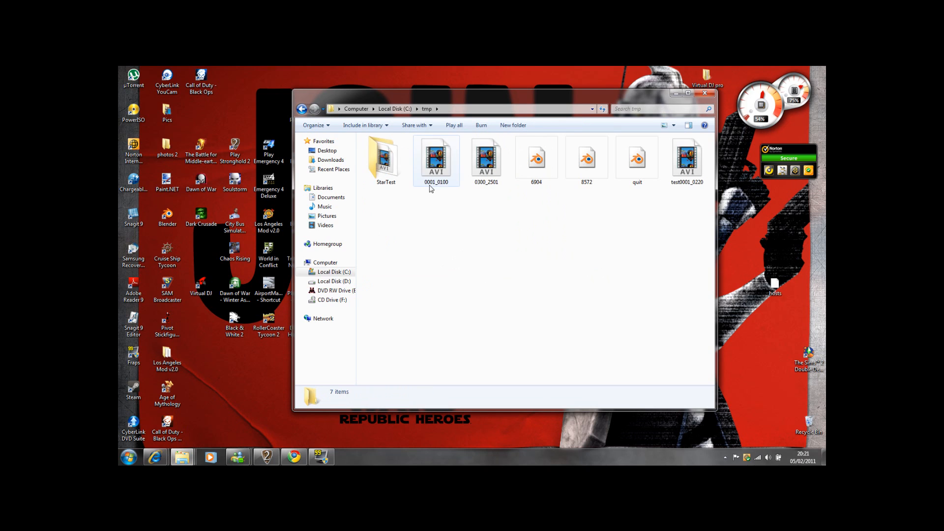
double_click(386, 160)
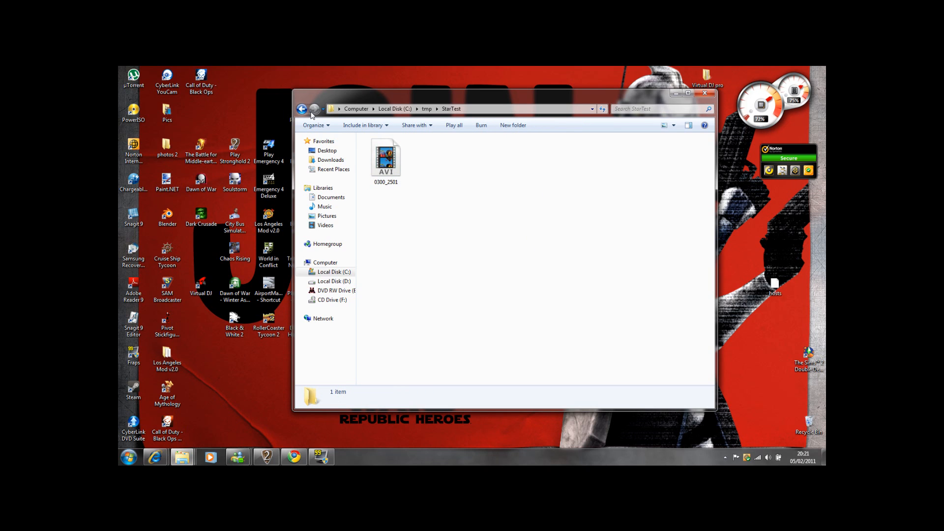
left_click(382, 161)
- Play the 0300_2501 Fair Trade Wars clip, then go back to C:\render
double_click(379, 162)
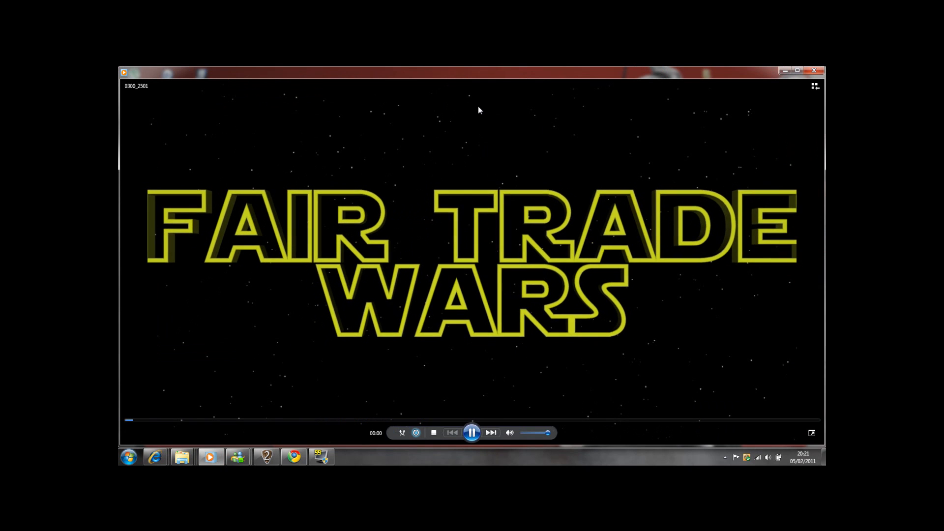
left_click(816, 72)
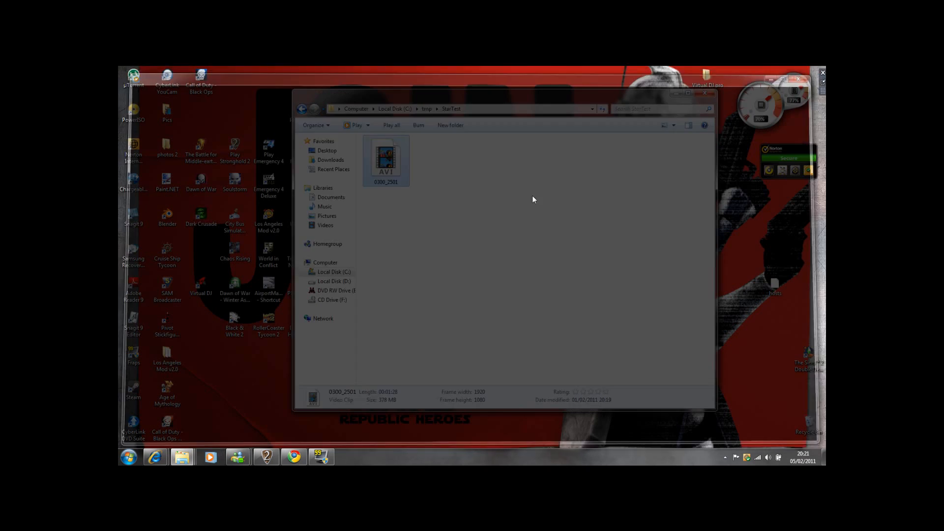
left_click(301, 109)
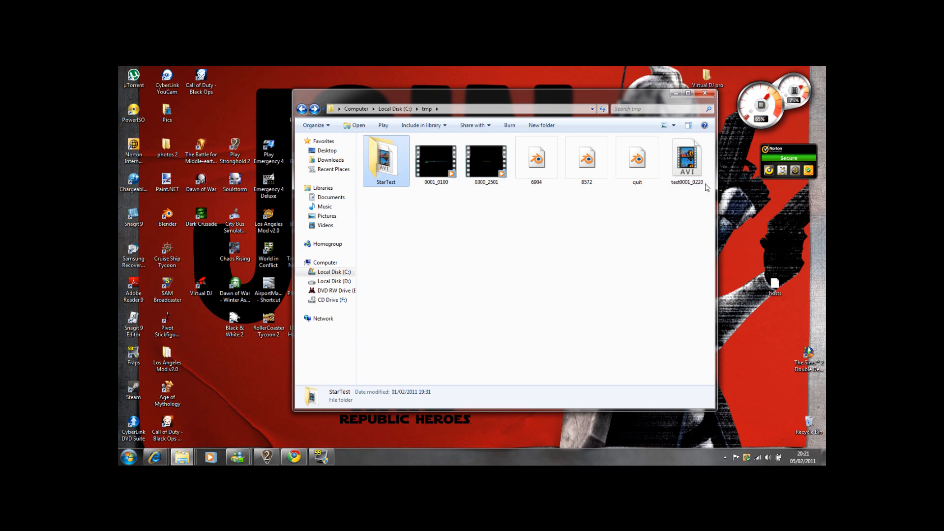
left_click(301, 110)
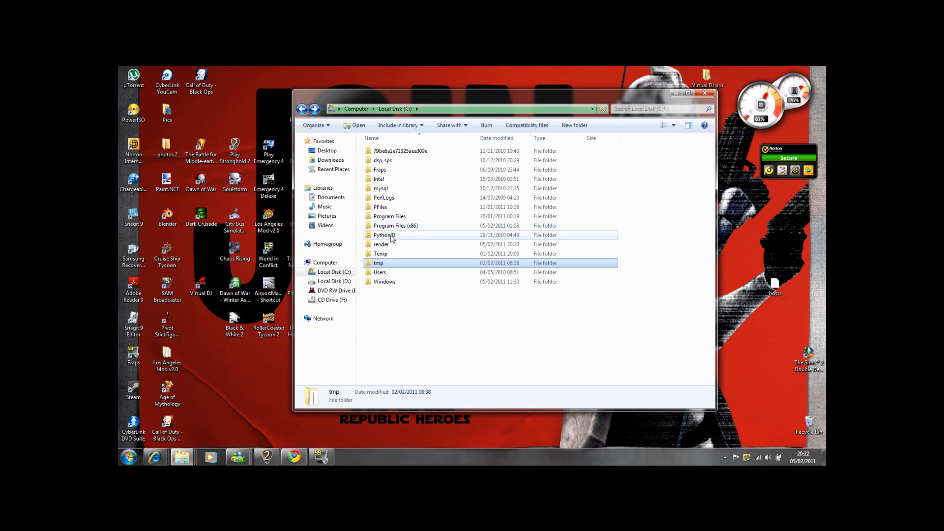
double_click(390, 249)
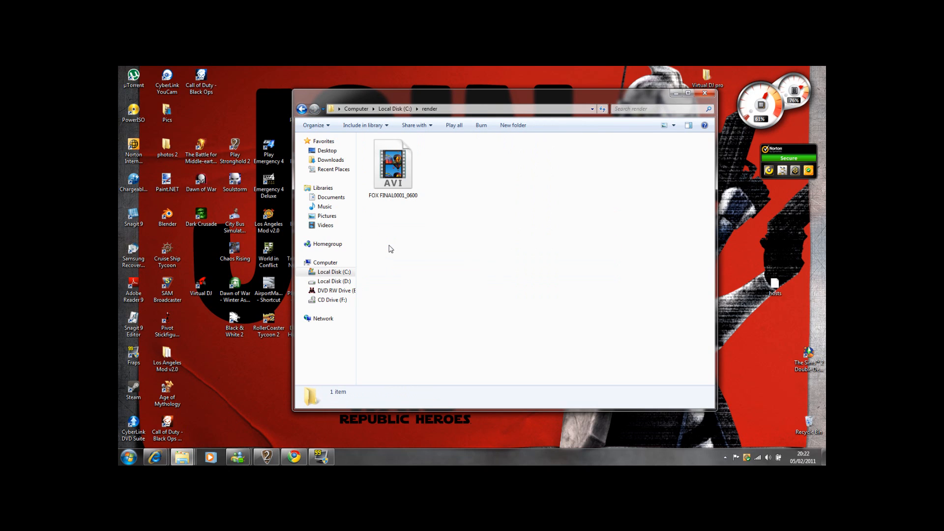
- Try playing the FOX FINAL0001_0600 AVI, dismiss the codec error and delete the file
double_click(391, 191)
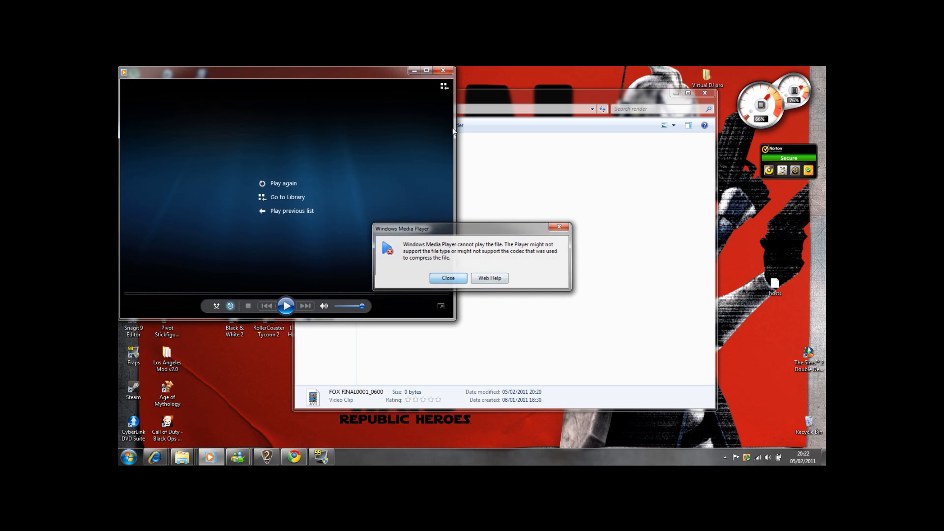
left_click(448, 278)
left_click(443, 72)
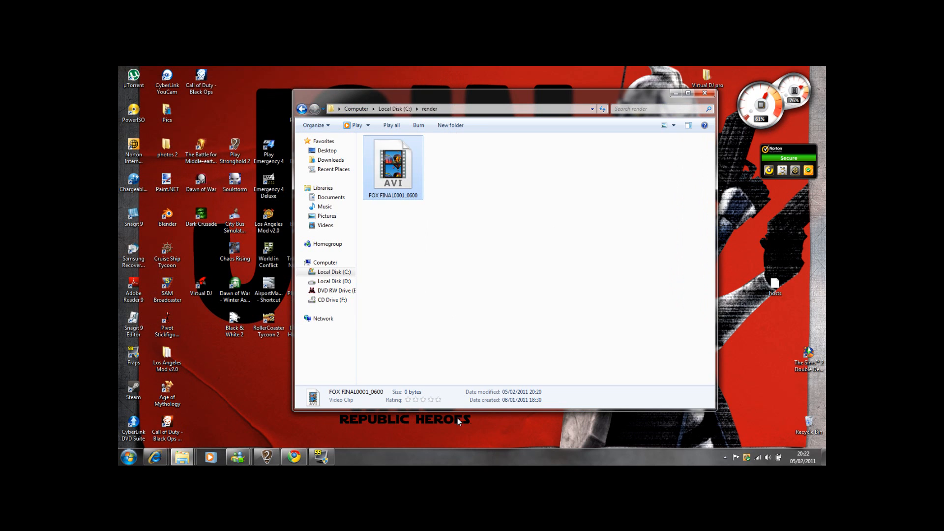
key("Delete")
key("Return")
- Play the '2011 century fox opening' video from the user's My Videos folder
left_click(705, 94)
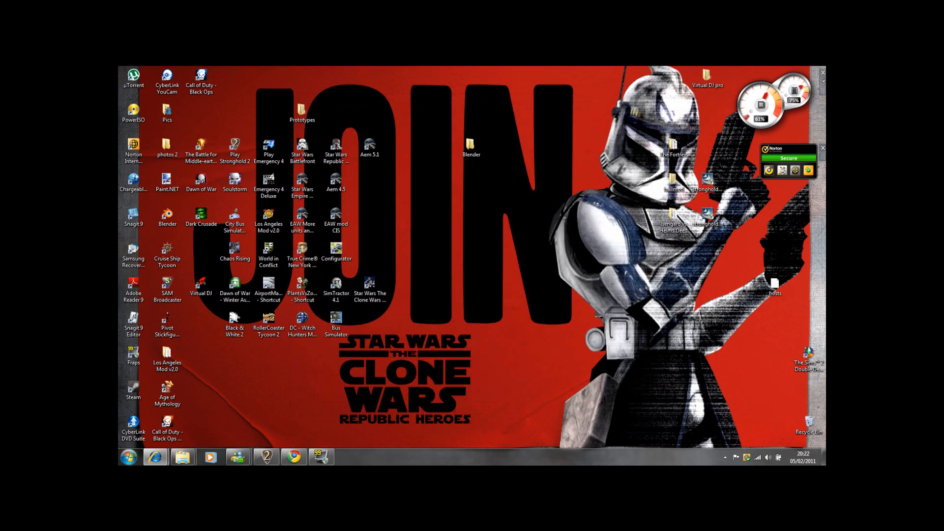
left_click(130, 458)
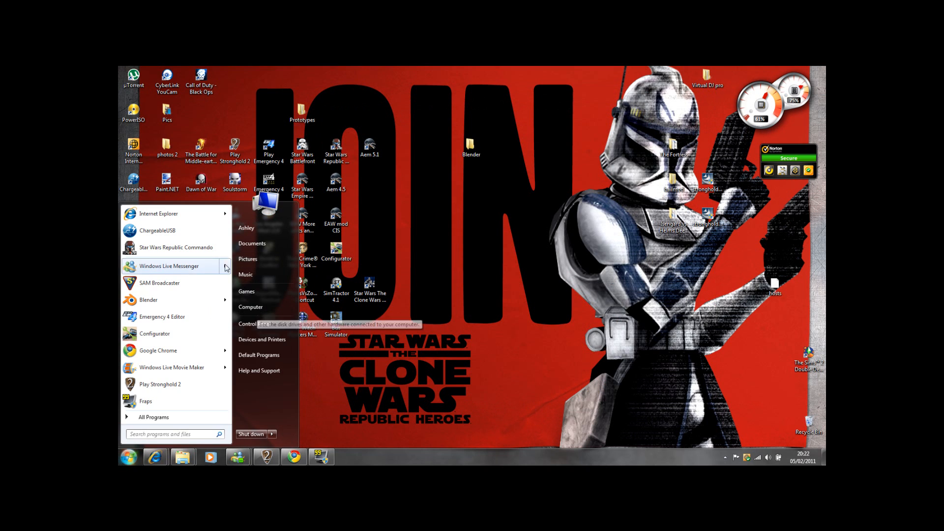
left_click(246, 229)
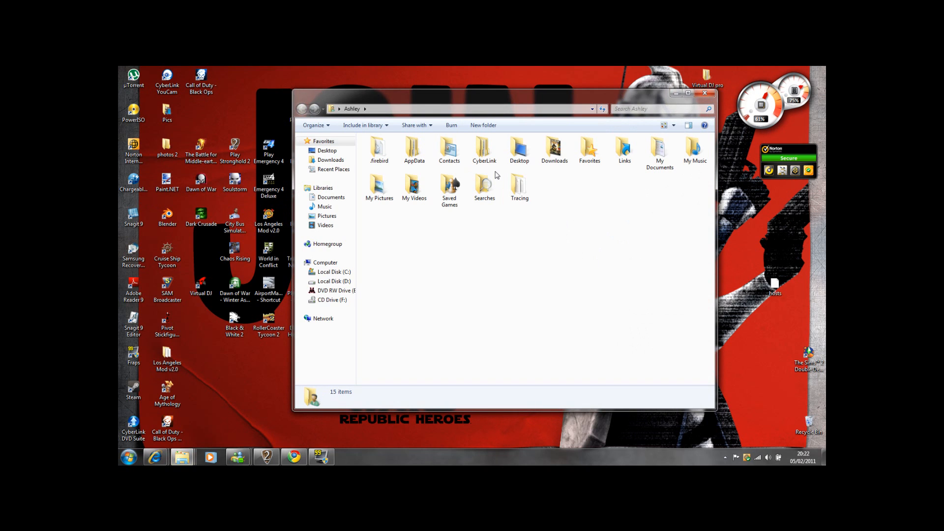
double_click(414, 186)
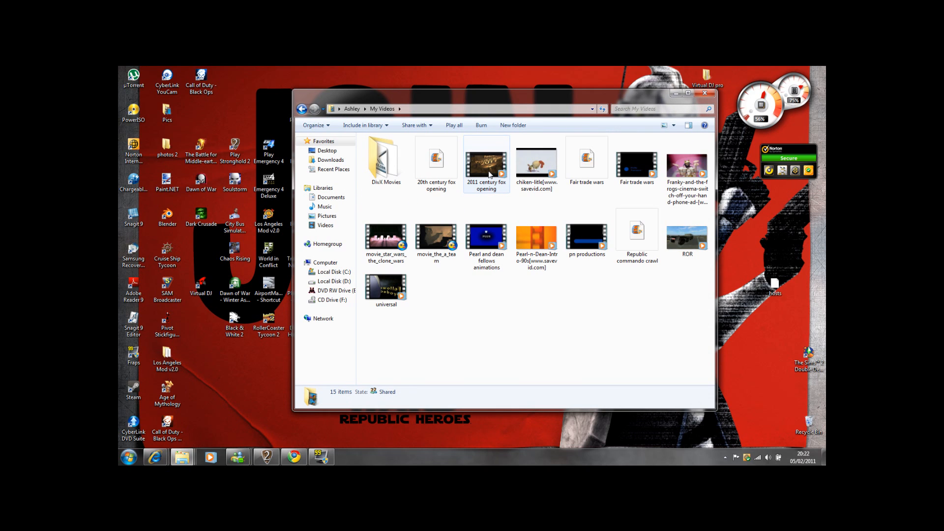
double_click(488, 174)
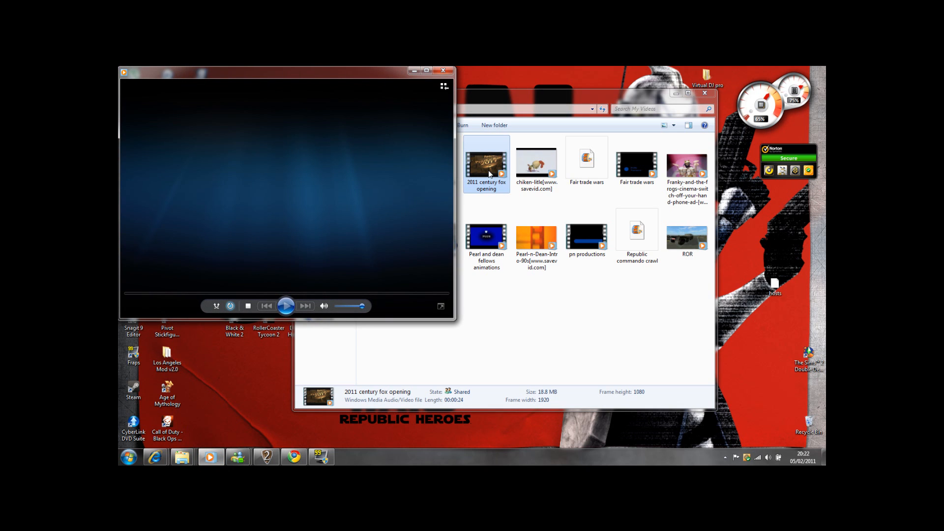
- Watch the logo video maximized, close the player and return to the forum guide
left_click_drag(318, 73, 339, 75)
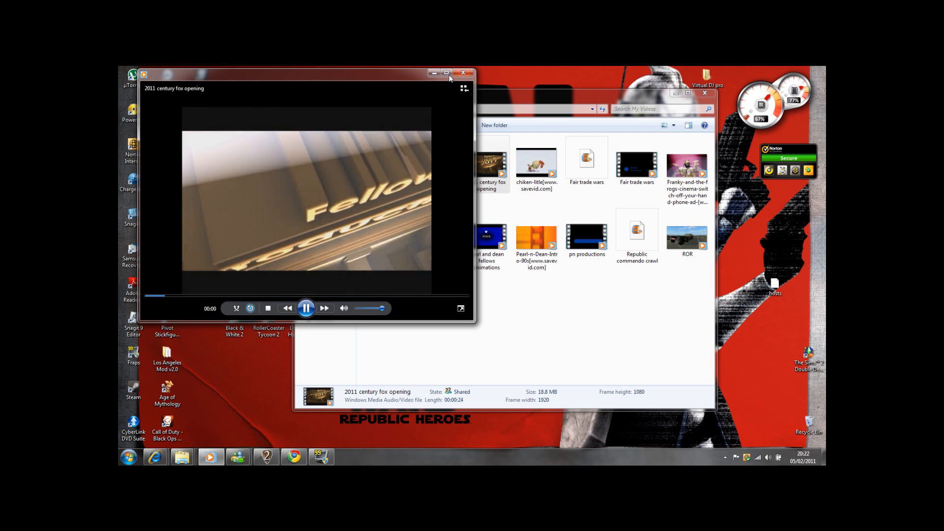
left_click(446, 73)
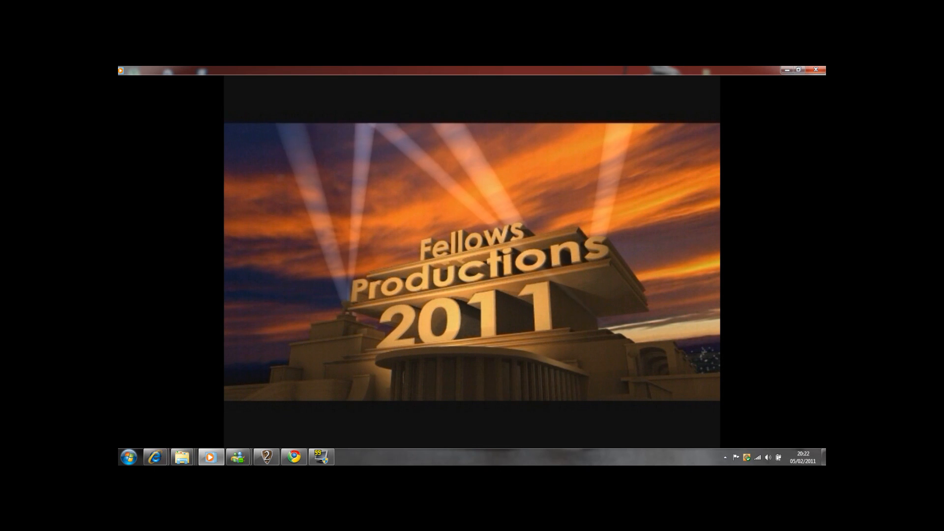
left_click(816, 69)
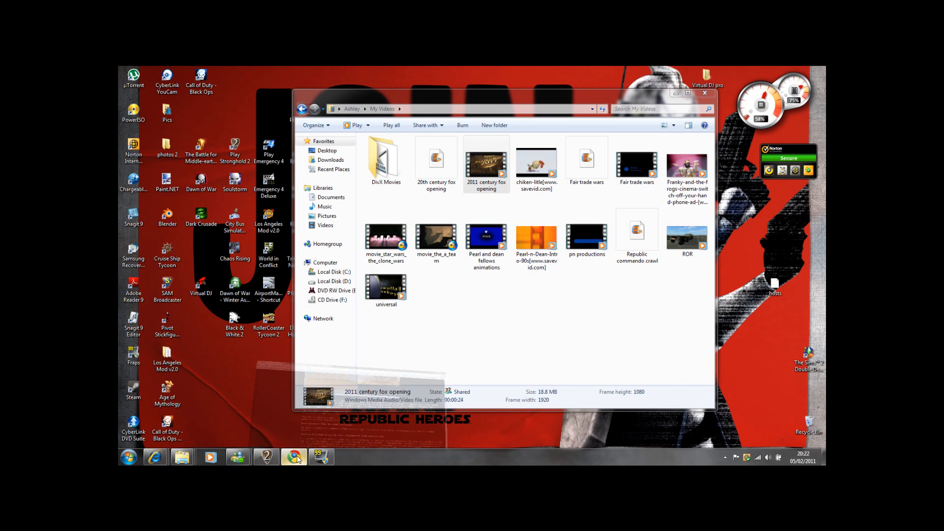
left_click(294, 457)
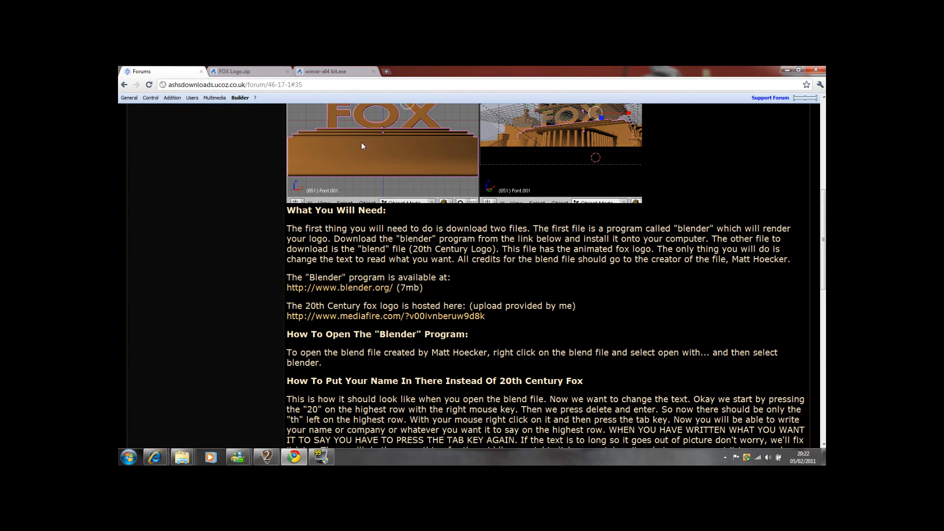
scroll(361, 145, "up", 3)
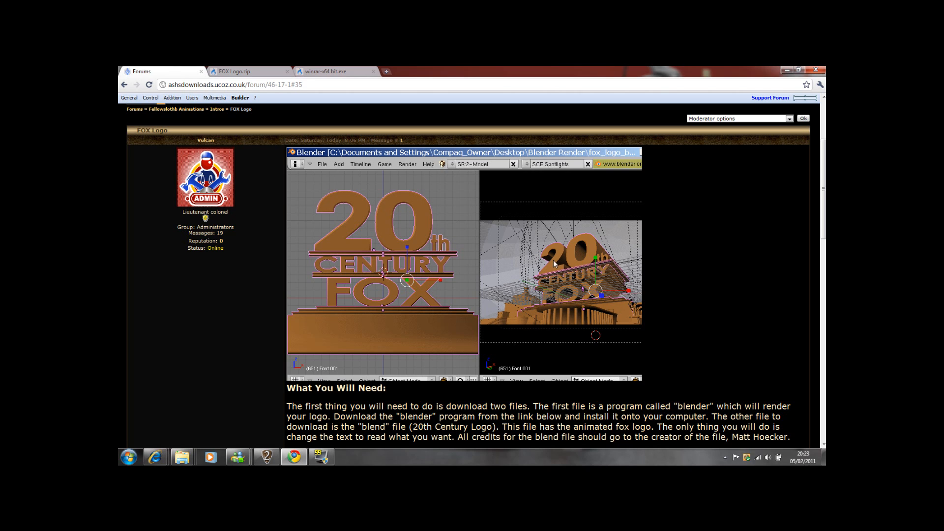
scroll(706, 290, "down", 5)
scroll(707, 266, "up", 5)
scroll(707, 266, "down", 5)
scroll(707, 266, "down", 2)
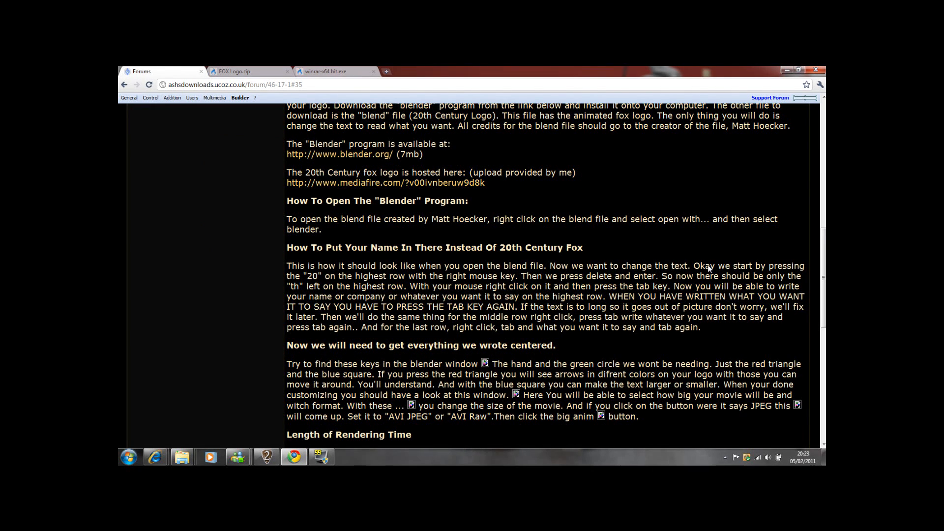
scroll(707, 266, "down", 3)
scroll(707, 266, "down", 3)
scroll(708, 266, "up", 6)
scroll(708, 266, "up", 6)
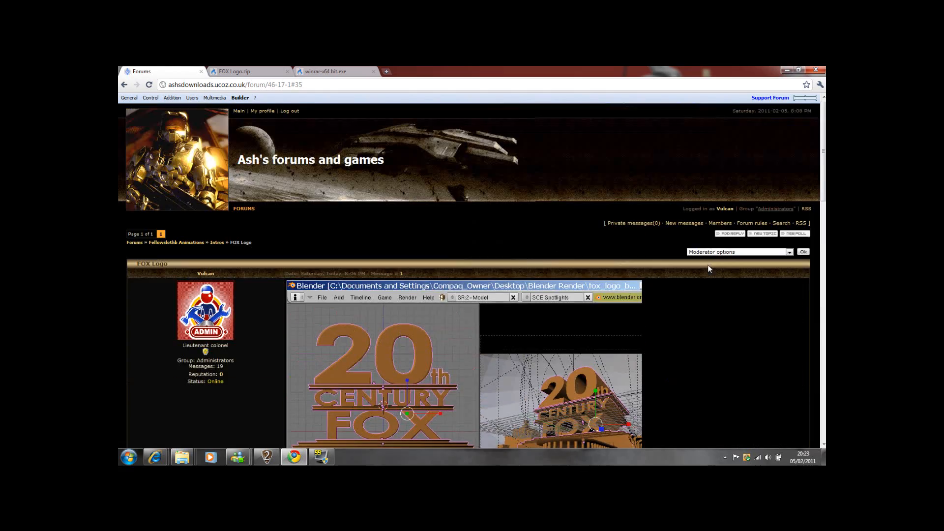
left_click(787, 70)
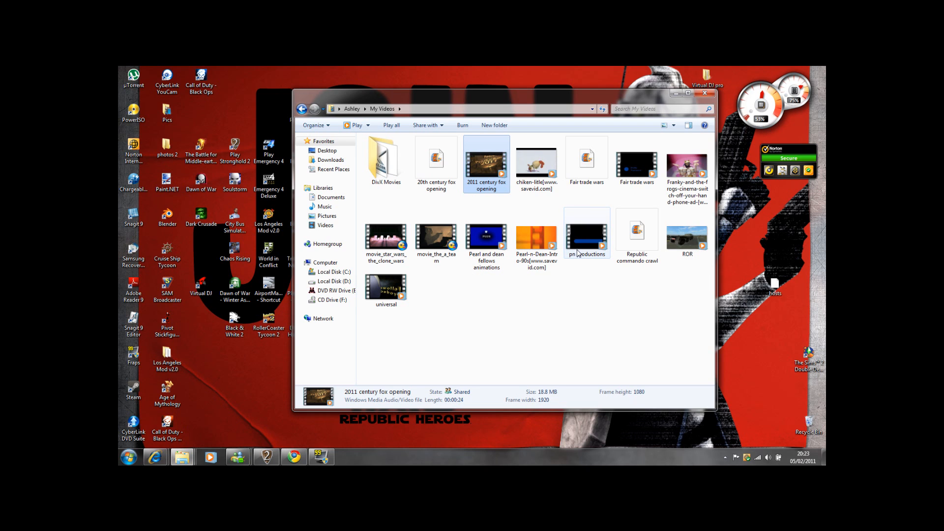
double_click(385, 287)
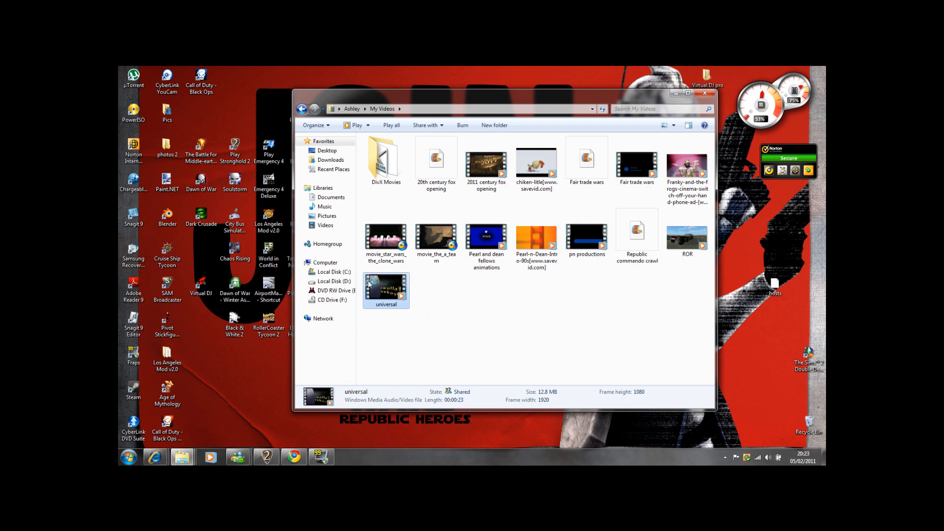
double_click(443, 75)
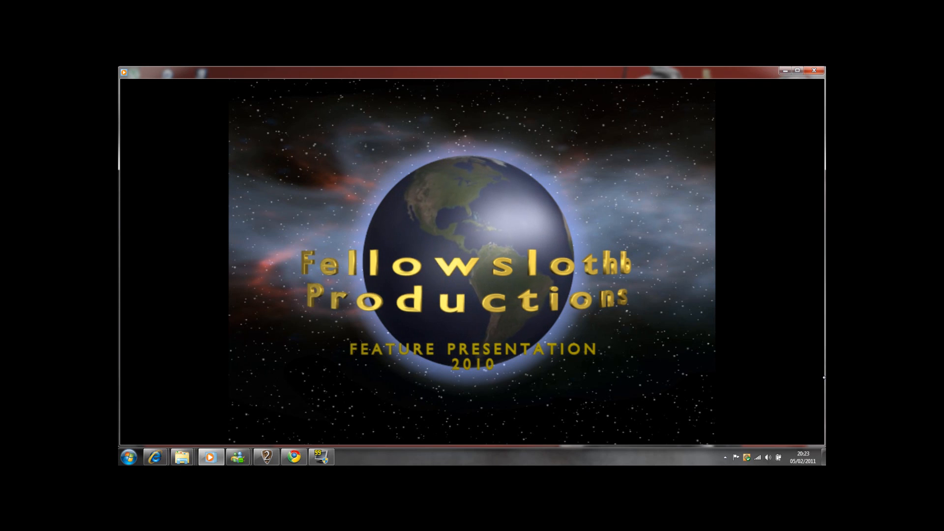
left_click(816, 71)
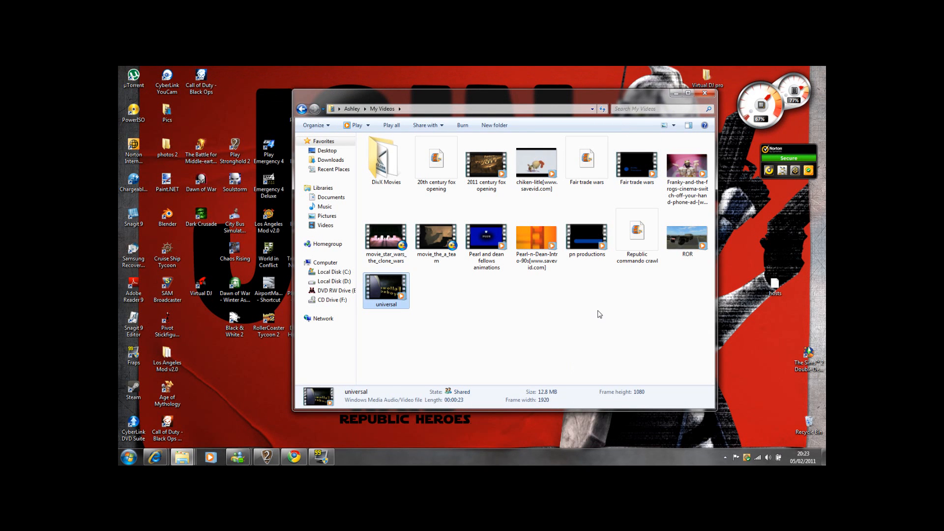
- Close the My Videos folder and bring Chrome's FOX Logo forum guide to the front
left_click(600, 314)
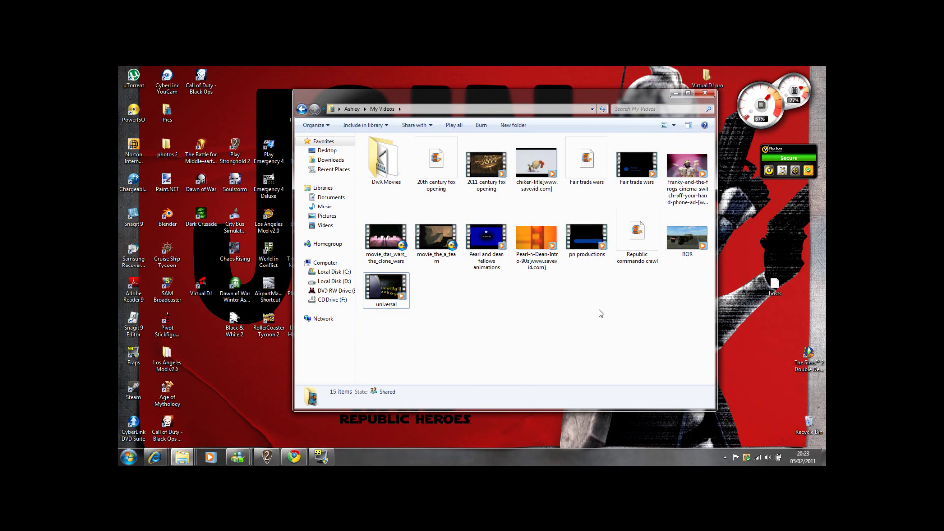
left_click(707, 94)
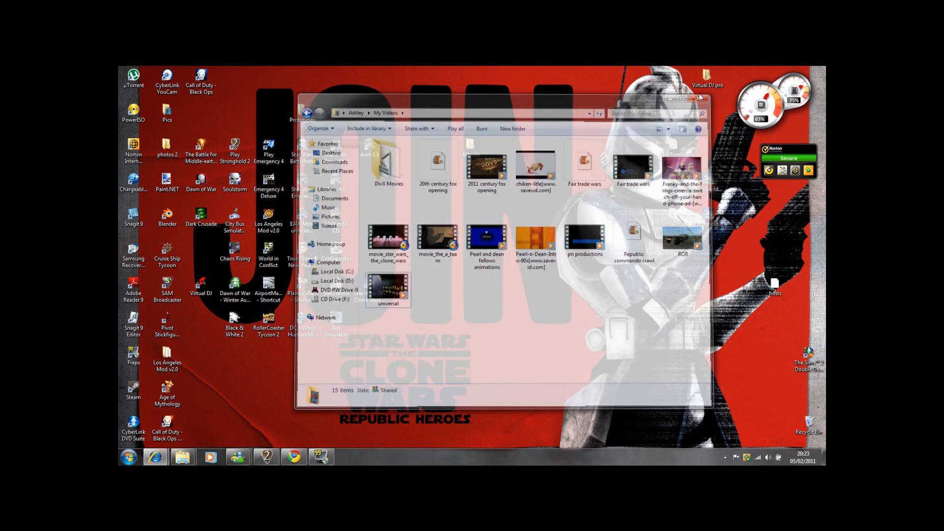
left_click(296, 456)
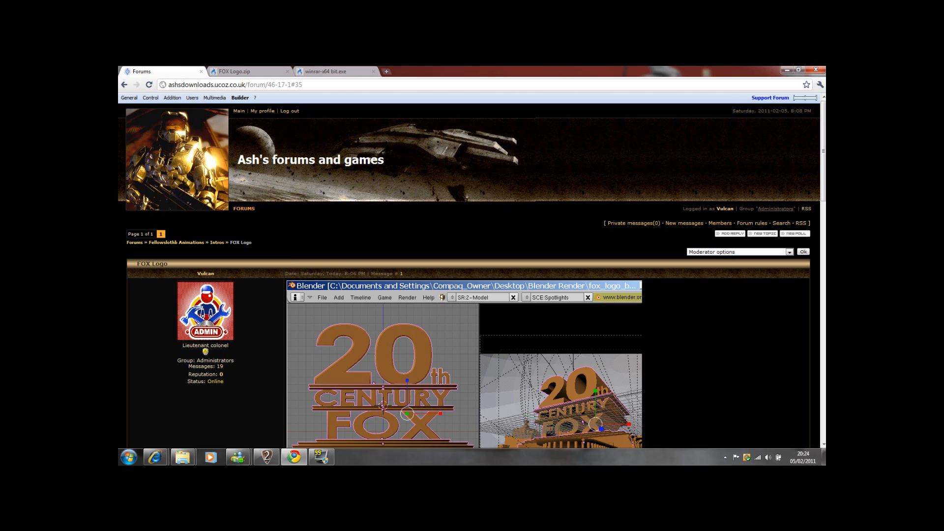
- Highlight the Ash's forums heading, then focus the forum page address bar
left_click_drag(239, 162, 383, 159)
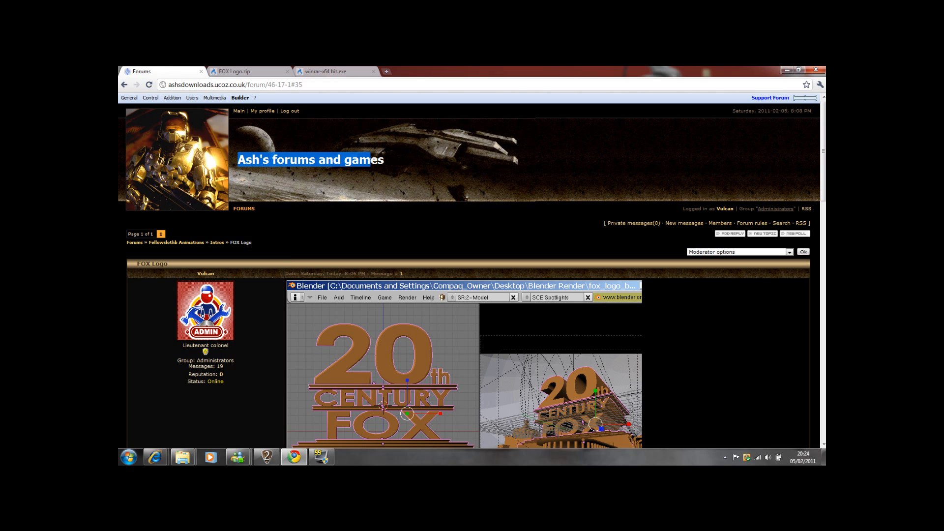
left_click(516, 332)
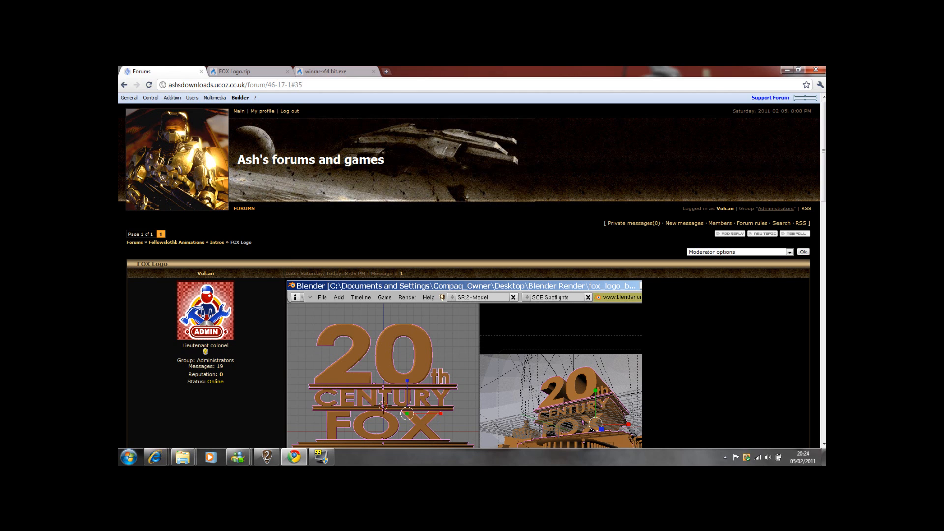
left_click(274, 84)
left_click(306, 85)
scroll(525, 282, "down", 2)
scroll(533, 310, "down", 3)
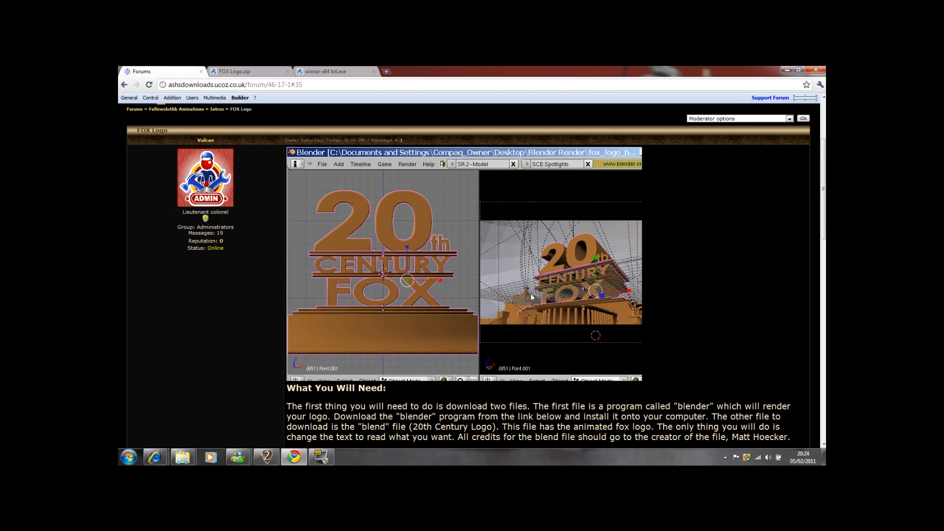
scroll(533, 303, "down", 8)
scroll(533, 303, "down", 5)
scroll(533, 302, "up", 8)
scroll(532, 303, "up", 5)
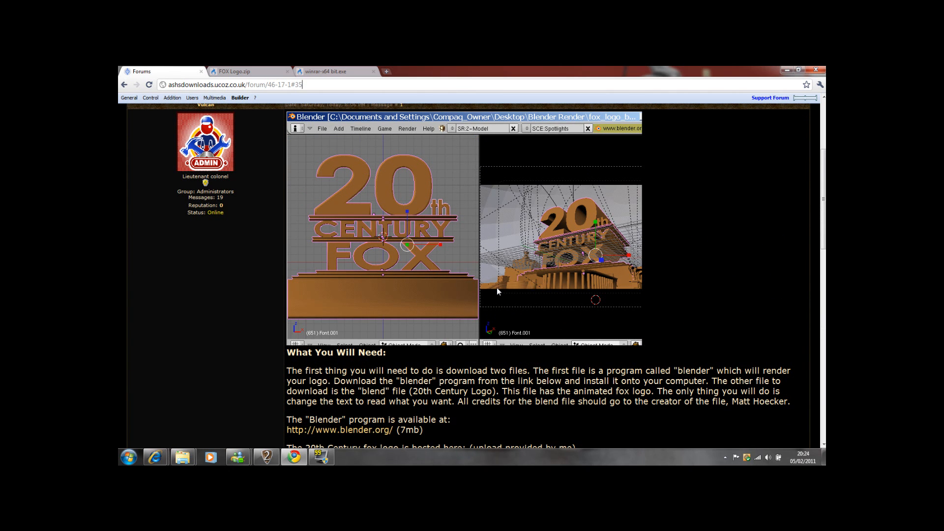
scroll(496, 288, "down", 2)
scroll(493, 295, "down", 1)
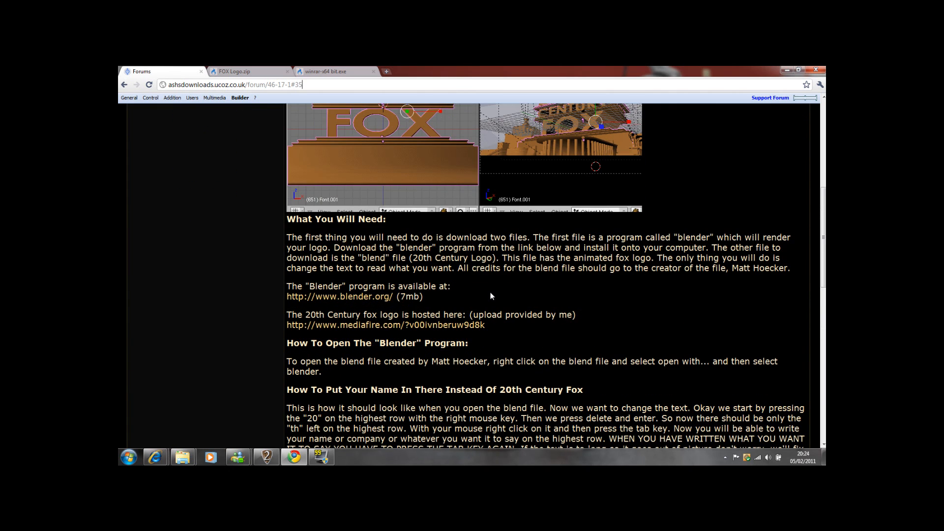
scroll(491, 292, "down", 1)
scroll(443, 369, "down", 4)
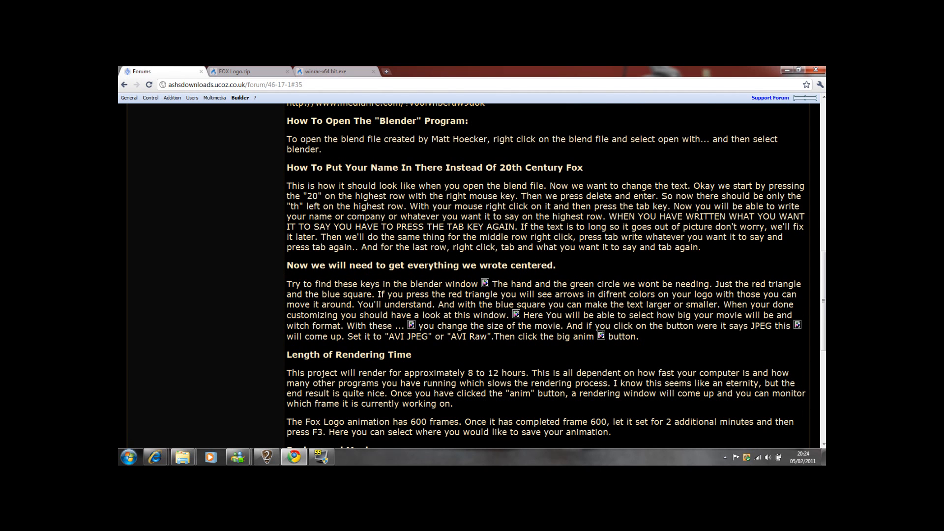
scroll(433, 352, "down", 2)
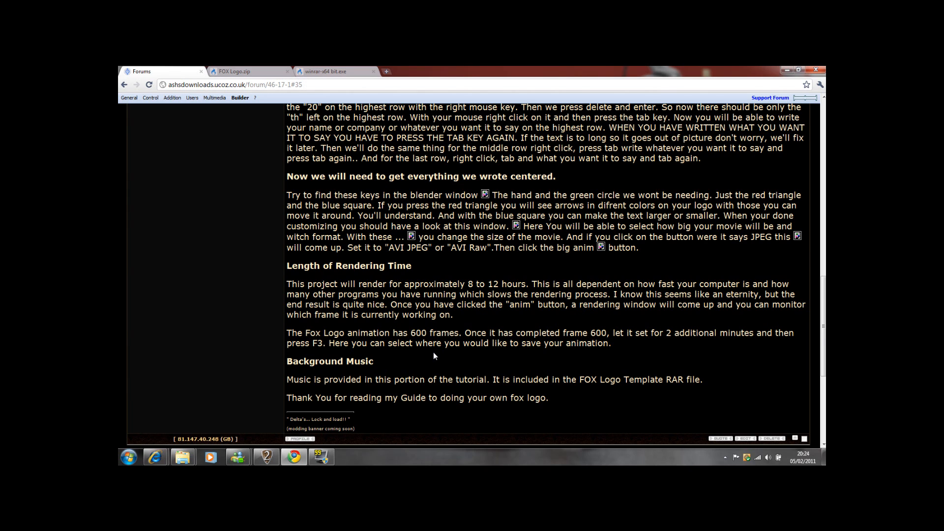
scroll(433, 351, "down", 1)
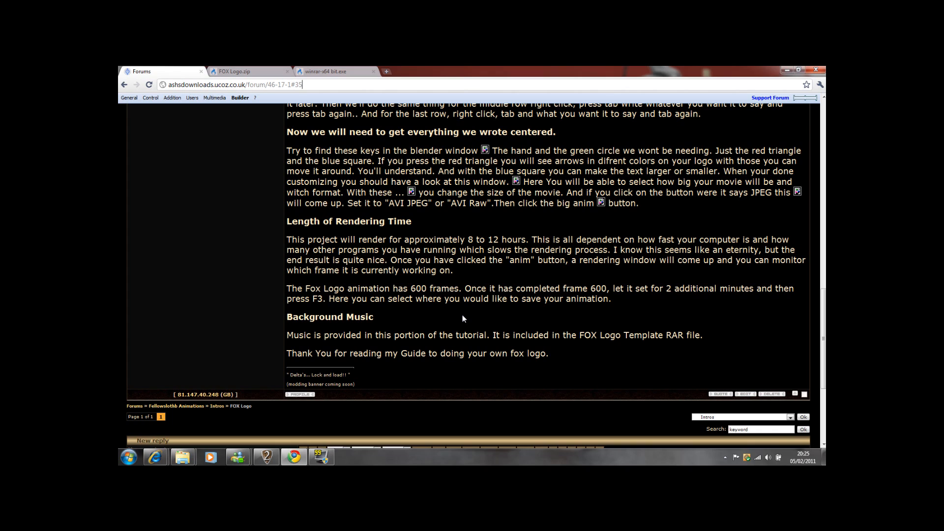
- Flip Fraps open and hidden again from the taskbar while restoring the forum guide page
left_click(785, 70)
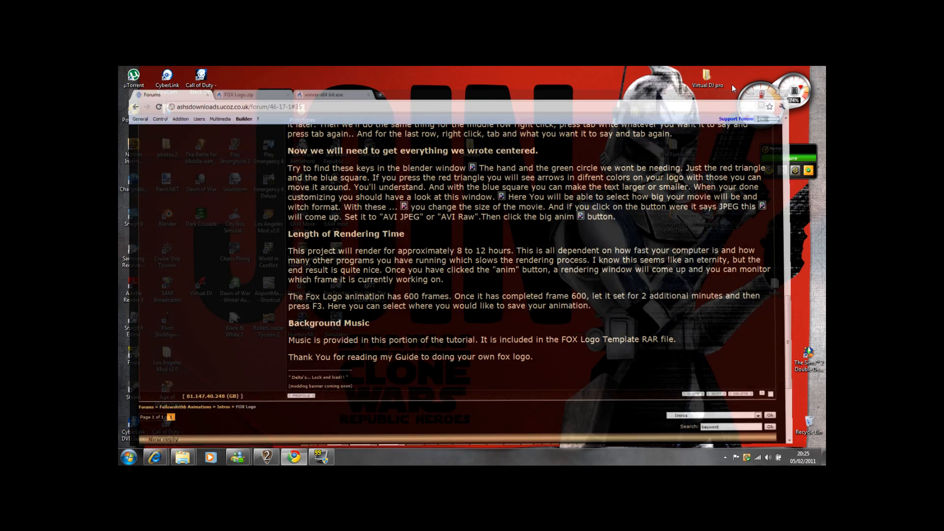
left_click(322, 456)
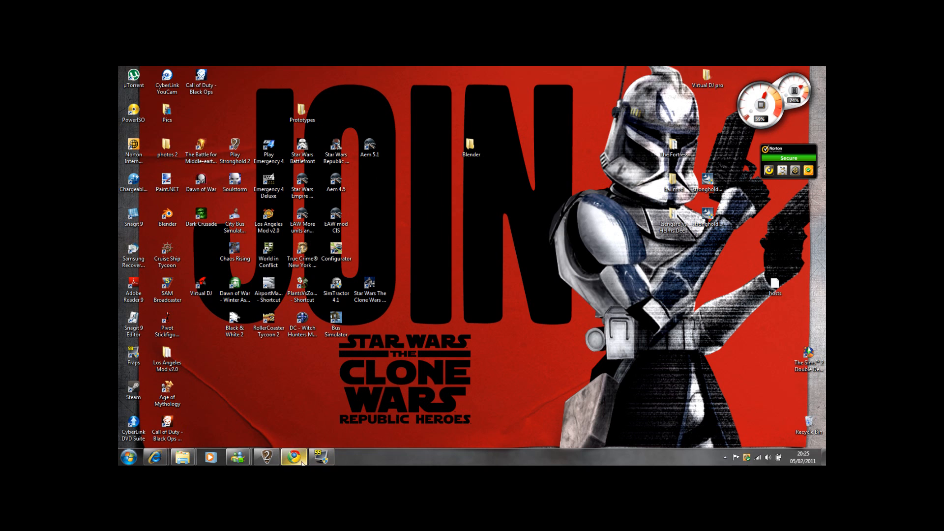
right_click(294, 457)
left_click(294, 456)
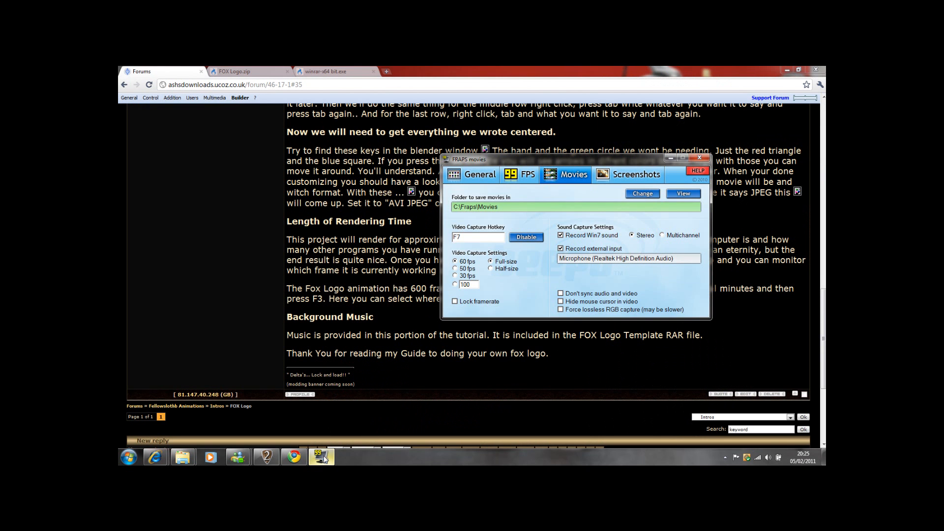
left_click(323, 458)
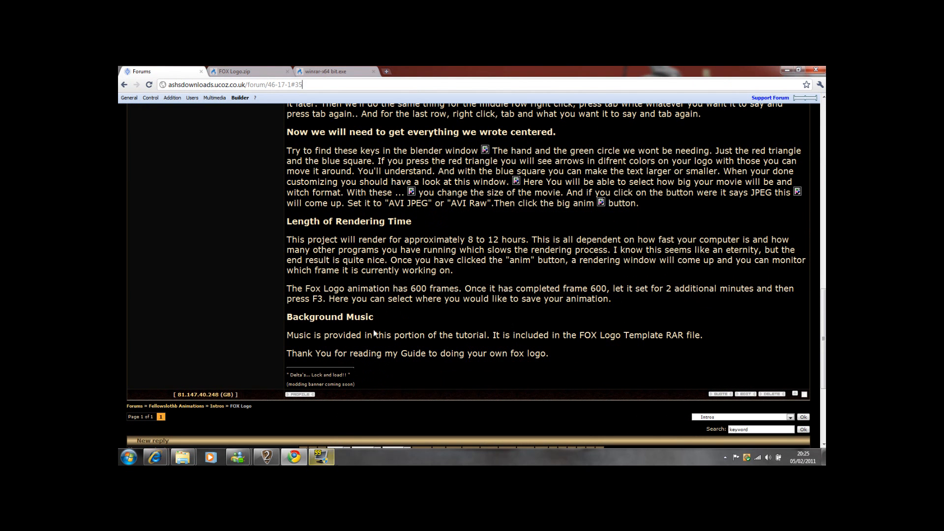
- Highlight 'Fox Logo' and the save-location sentence in the guide, then minimize Chrome to the desktop
left_click_drag(306, 289, 344, 289)
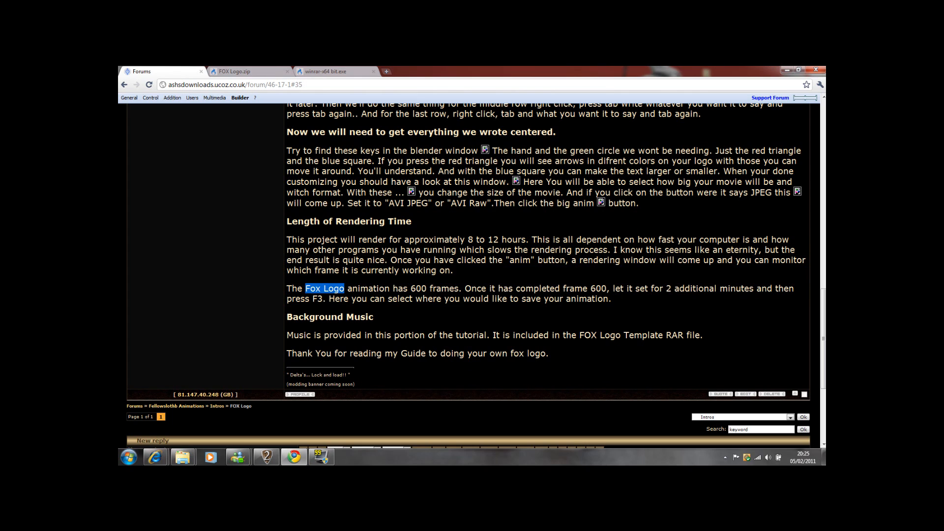
left_click(325, 288)
left_click_drag(324, 299, 433, 297)
left_click(434, 298)
left_click(788, 70)
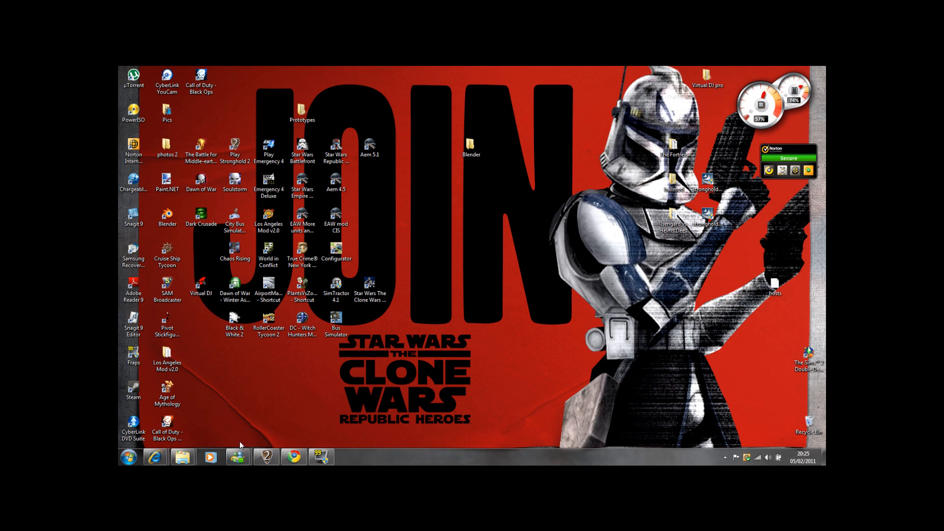
- Restore Chrome with the FOX Logo guide and highlight the What You Will Need paragraph
left_click(290, 458)
scroll(472, 295, "up", 10)
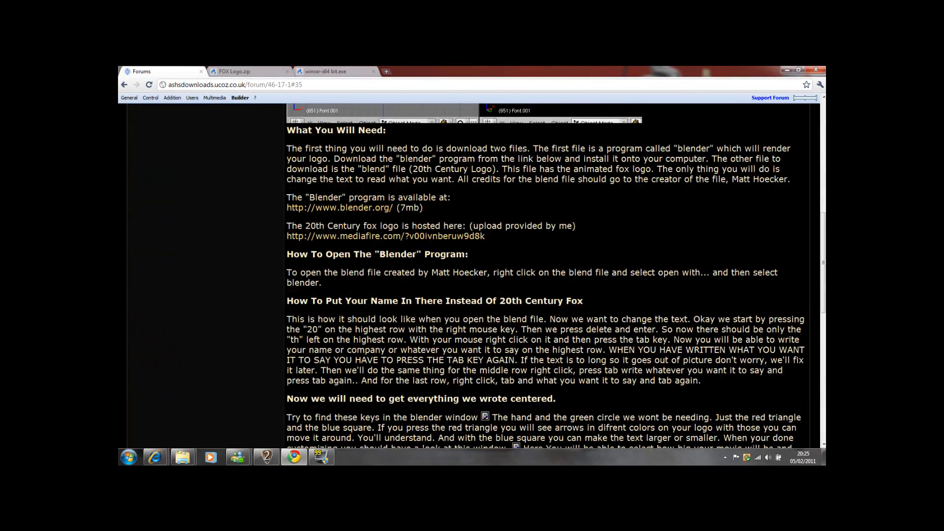
scroll(472, 295, "up", 10)
scroll(352, 347, "up", 1)
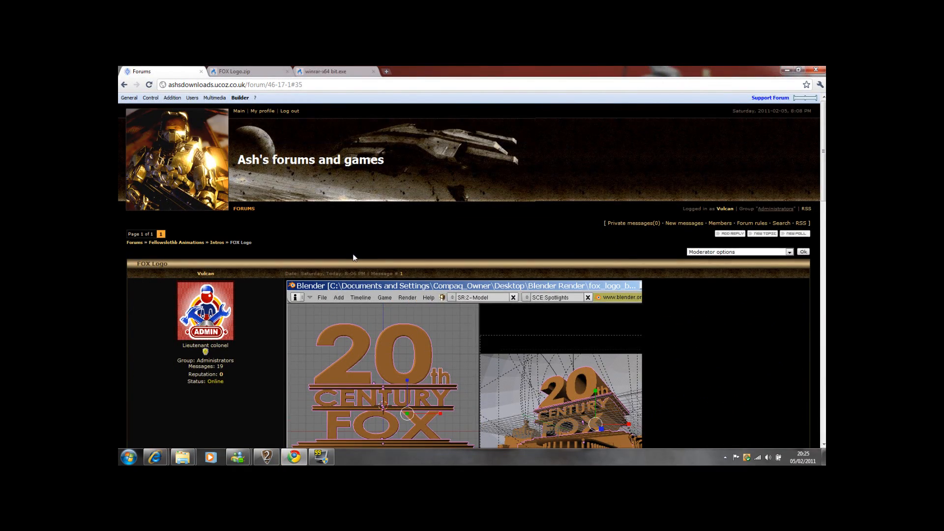
scroll(352, 295, "down", 8)
scroll(357, 256, "down", 3)
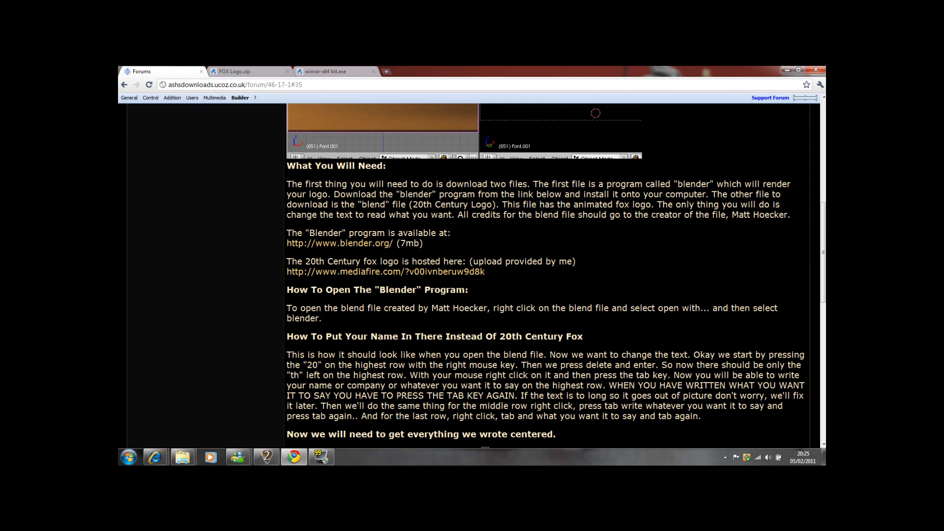
left_click_drag(443, 133, 432, 325)
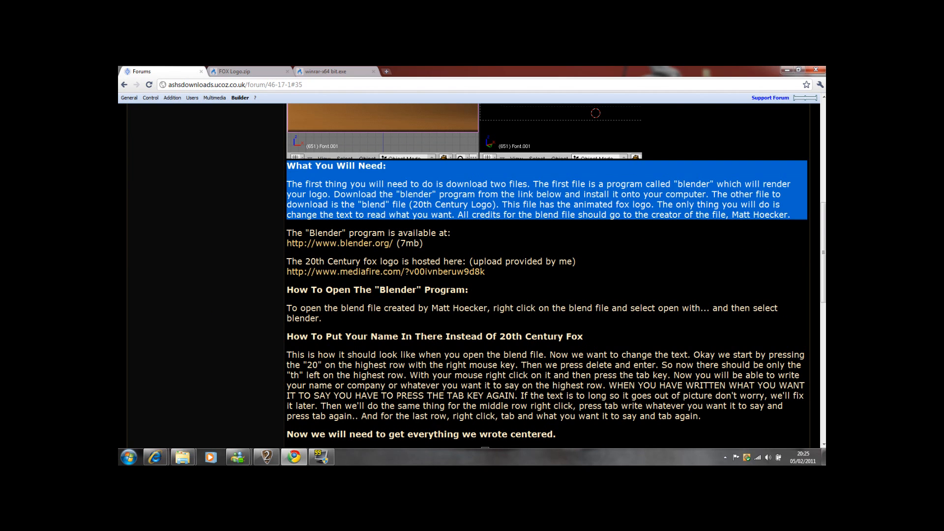
left_click(384, 271)
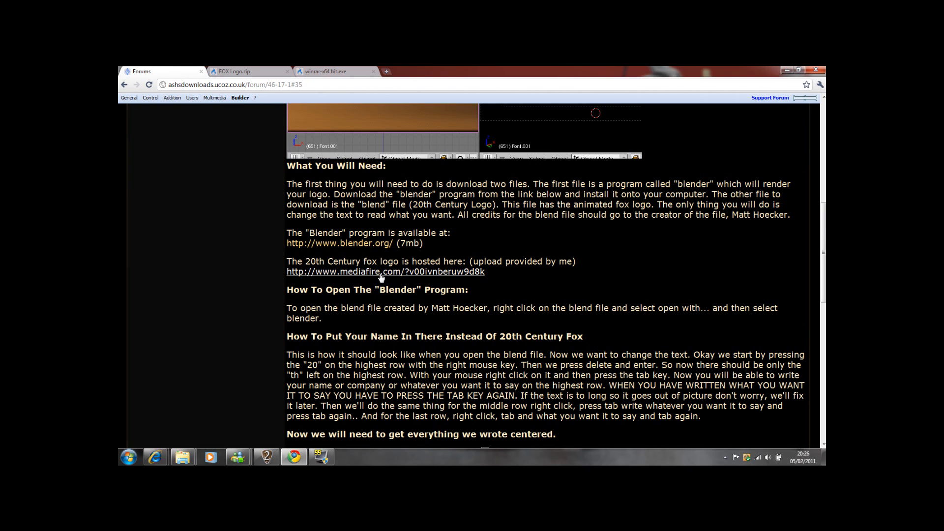
- Highlight the passage around the fox logo download links, leaving the Blender screenshot in view
left_click_drag(287, 261, 653, 405)
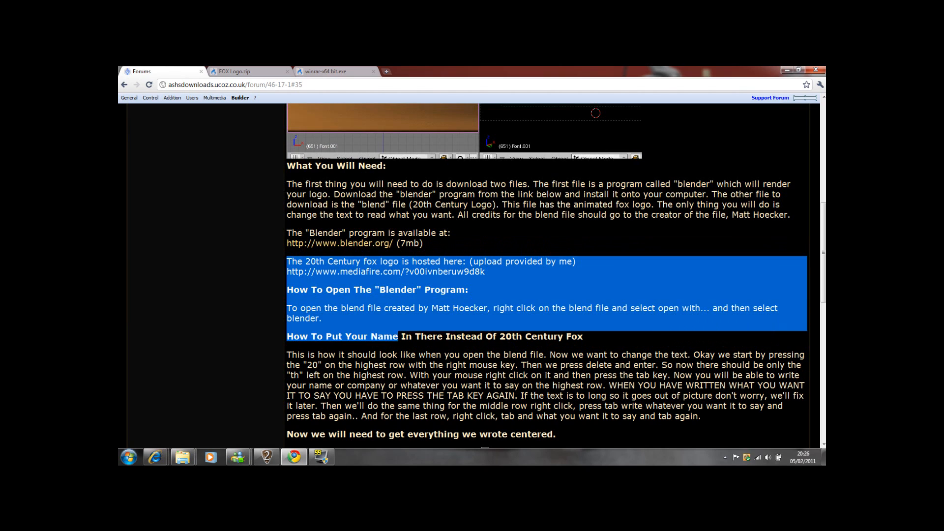
mouse_move(653, 406)
left_mouse_down()
mouse_move(442, 107)
mouse_move(741, 309)
left_mouse_up()
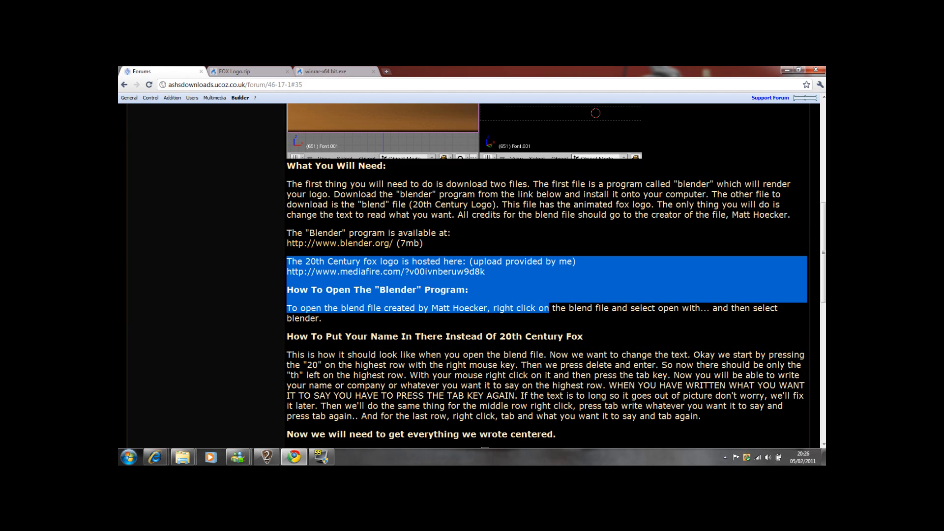
left_click(398, 301)
scroll(399, 301, "up", 8)
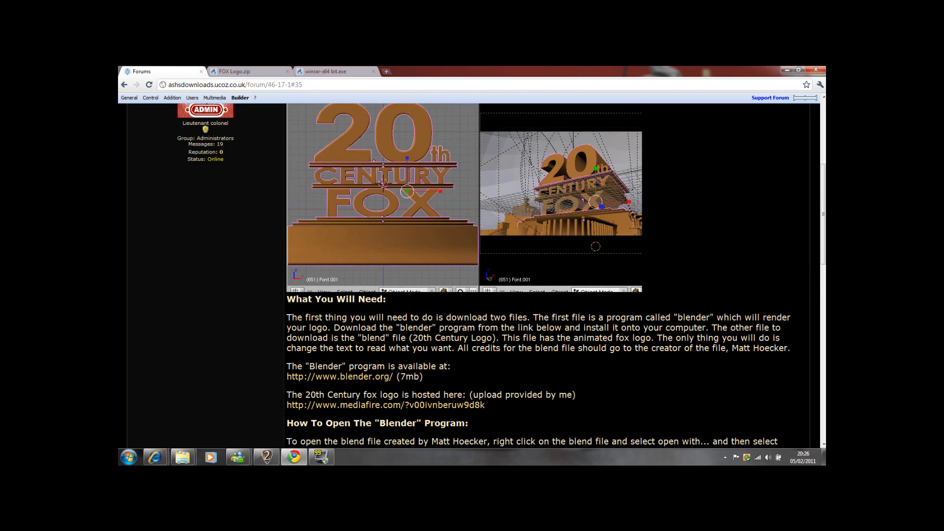
scroll(398, 301, "up", 5)
scroll(399, 301, "down", 3)
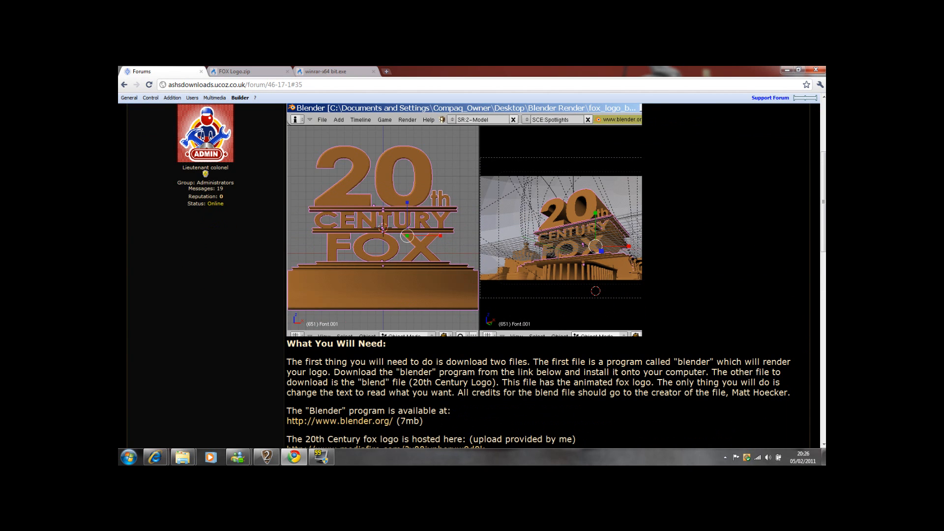